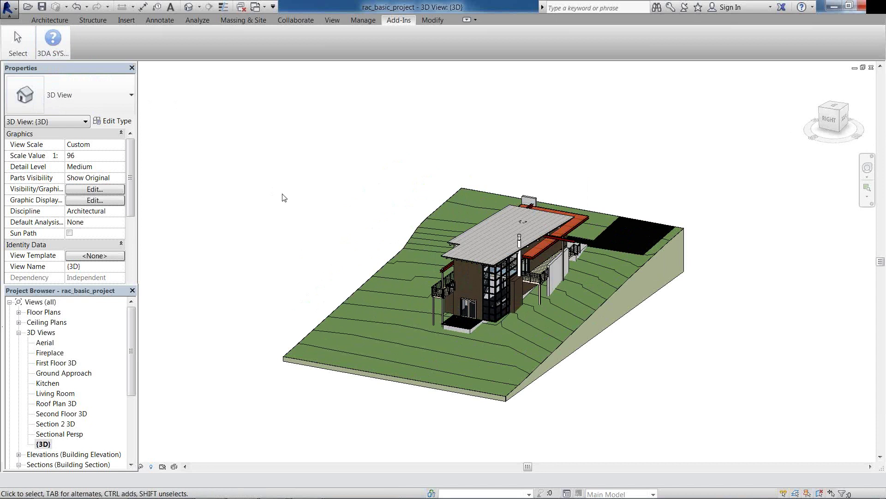
Open the First Floor 3D view and orbit it to examine the floor layout from the opposite side.
scroll(304, 231, "down", 1)
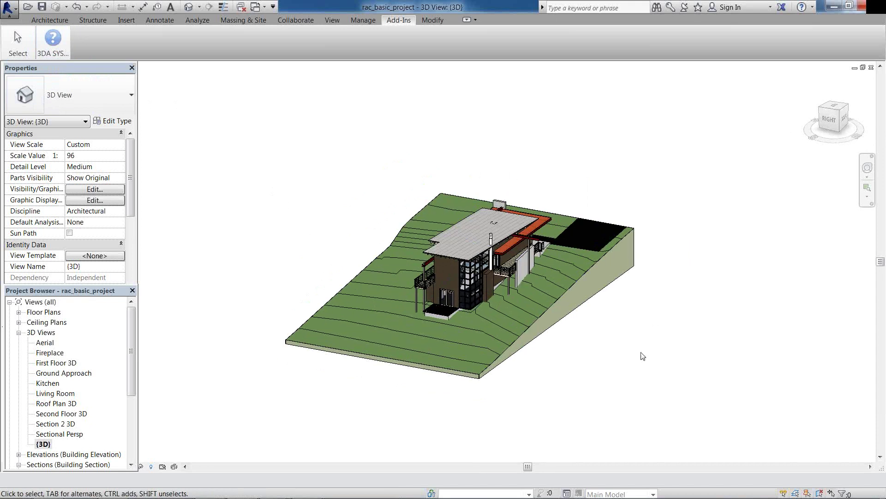
left_click(46, 444)
double_click(64, 364)
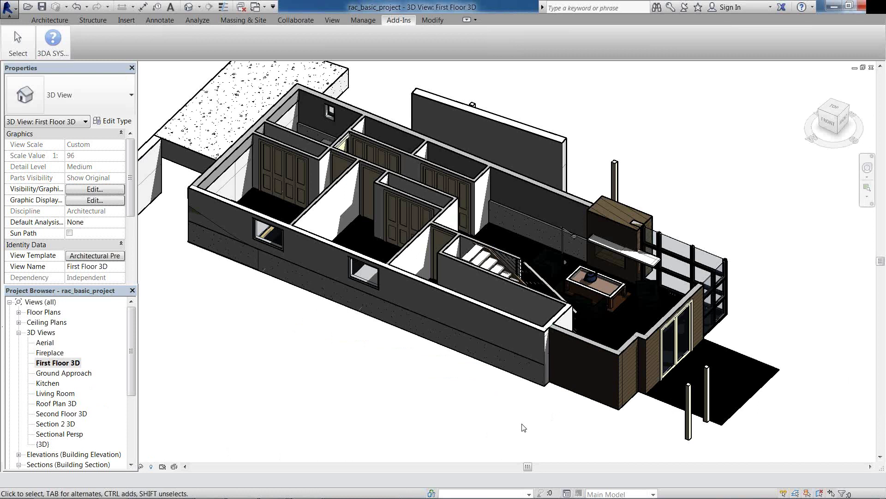
middle_click_drag(585, 443, 374, 417, "shift")
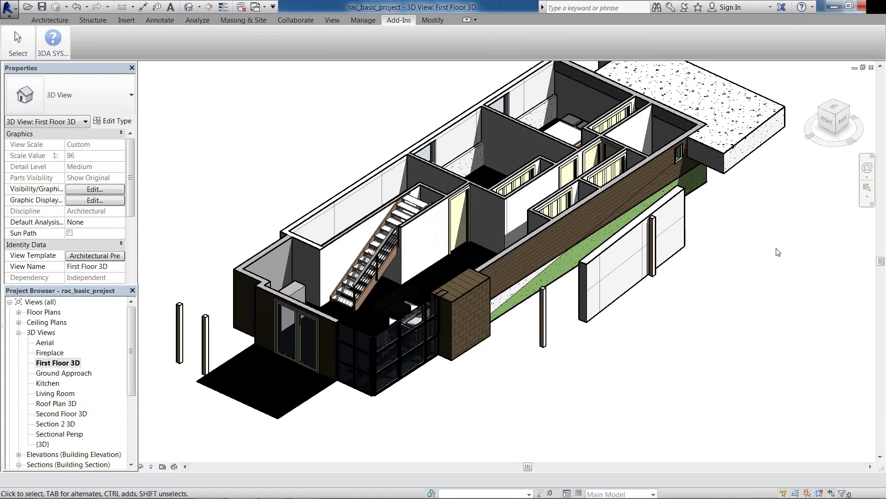
middle_click_drag(674, 292, 683, 290, "shift")
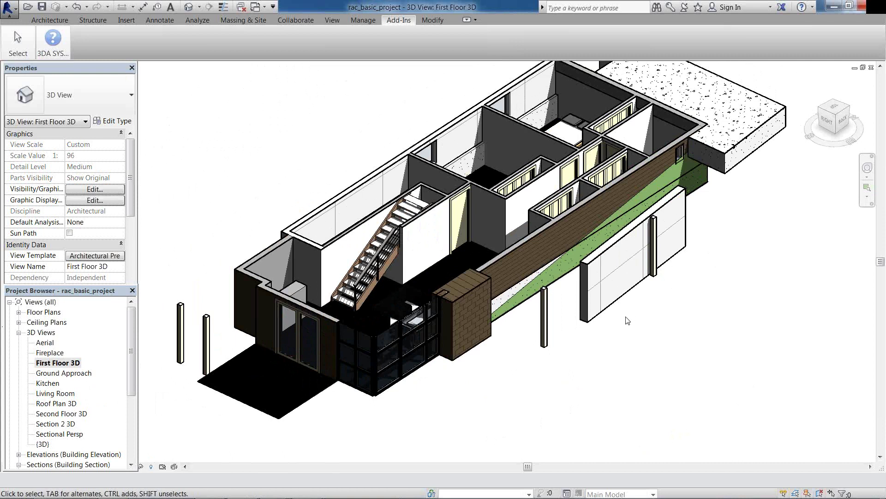
scroll(593, 307, "down", 1)
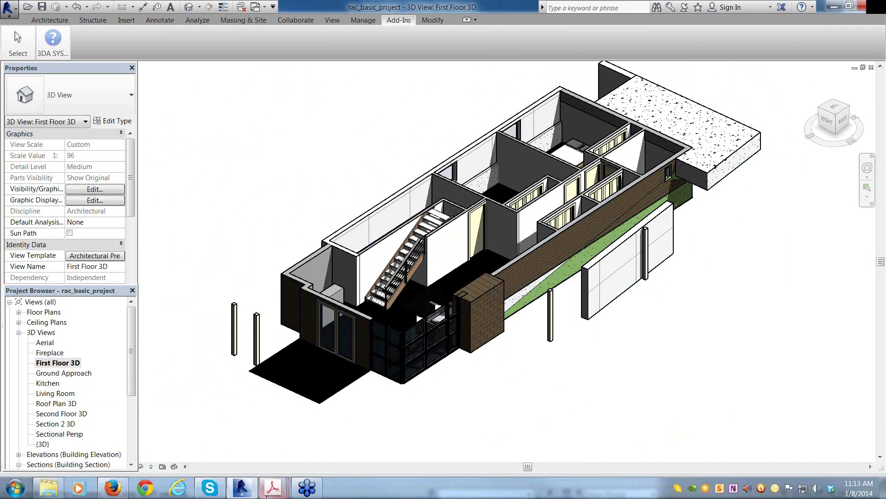
Switch to rac_basic_sample_project_3DFull.pdf in Adobe Acrobat Pro and maximize its window.
mouse_move(273, 488)
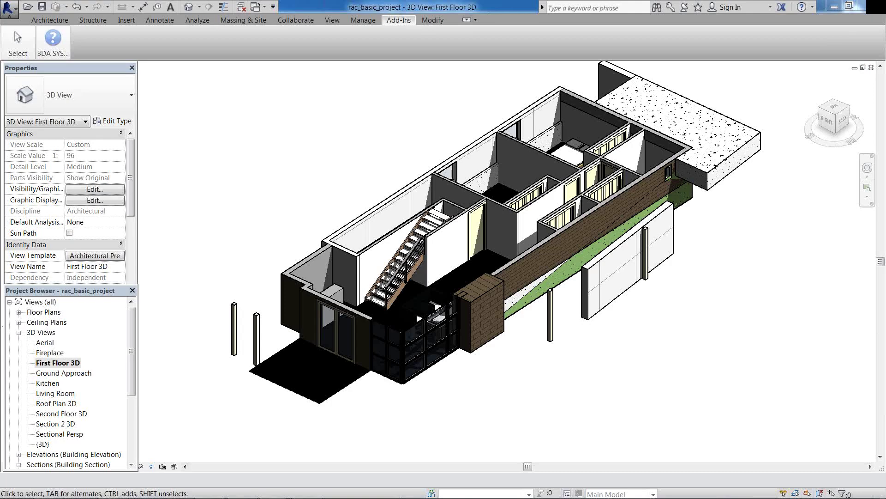
left_click_drag(885, 42, 321, 20)
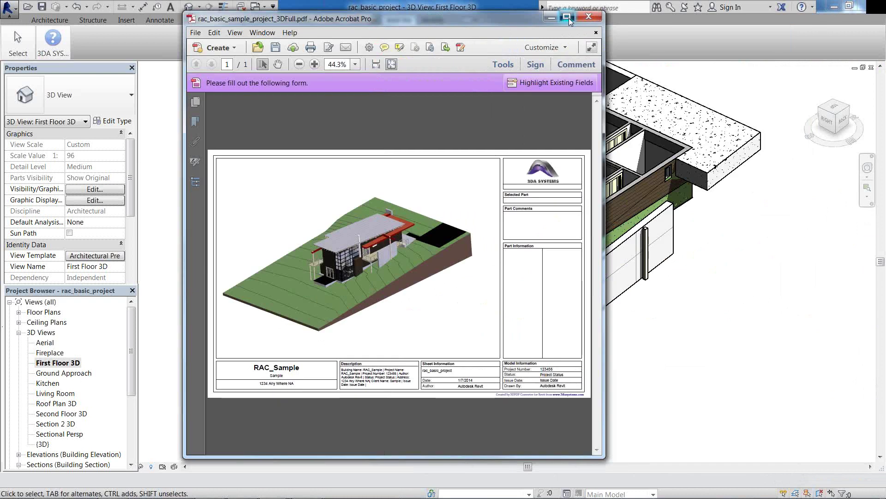
left_click(567, 17)
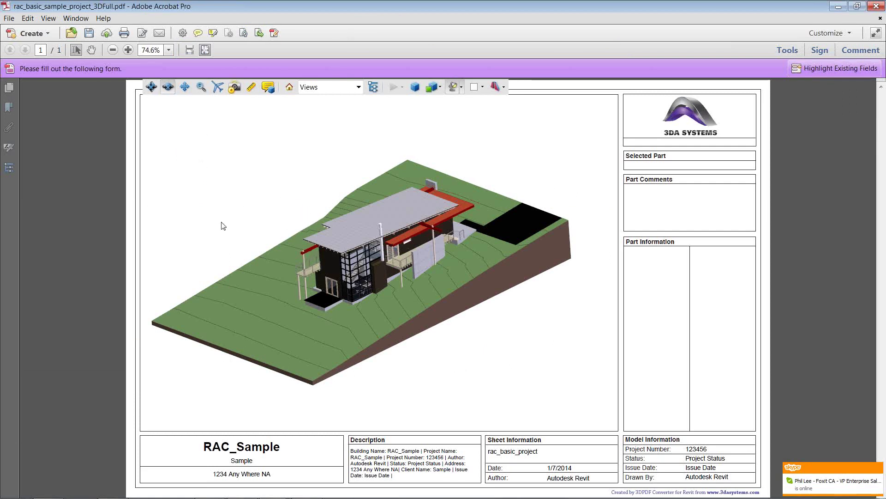
Rotate the 3D model slightly, activate the Pan tool, and select the grass terrain for its part information.
left_click_drag(231, 227, 257, 199)
left_click(184, 90)
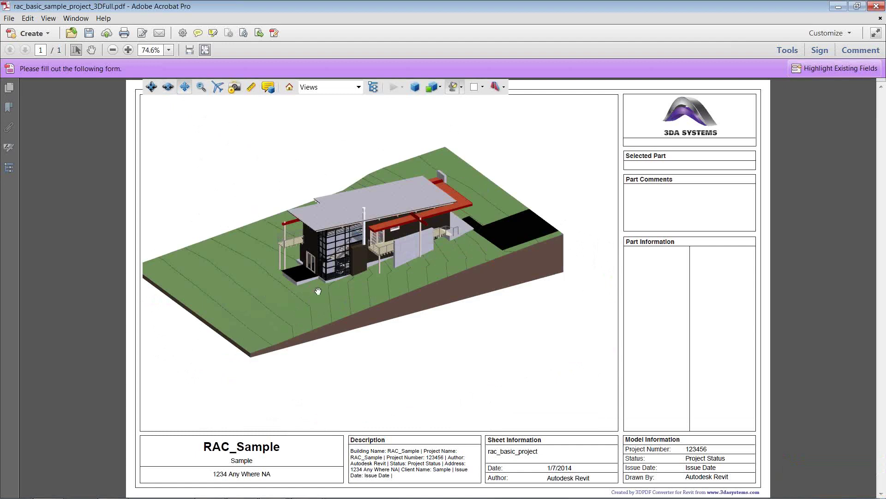
left_click(314, 307)
Switch to the first-floor document rac_basic_sample_project_3DFF.pdf and maximize its window.
mouse_move(276, 495)
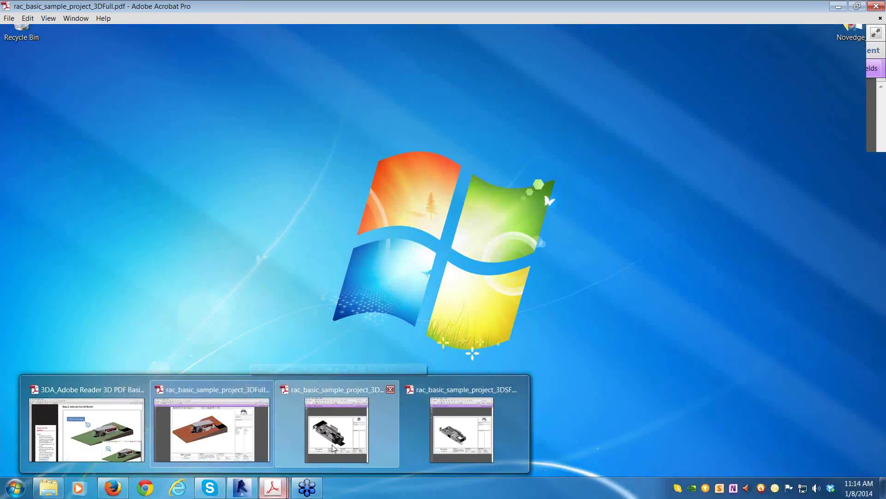
left_click(333, 448)
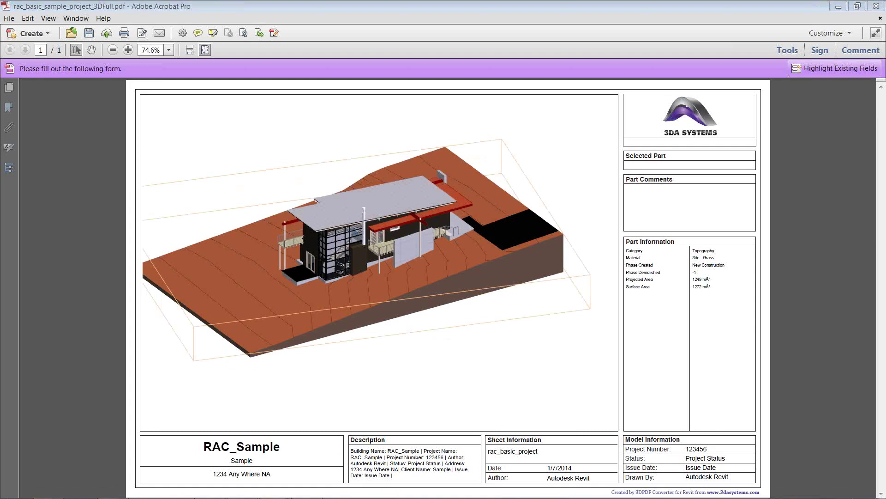
left_click_drag(885, 69, 402, 20)
left_click(624, 18)
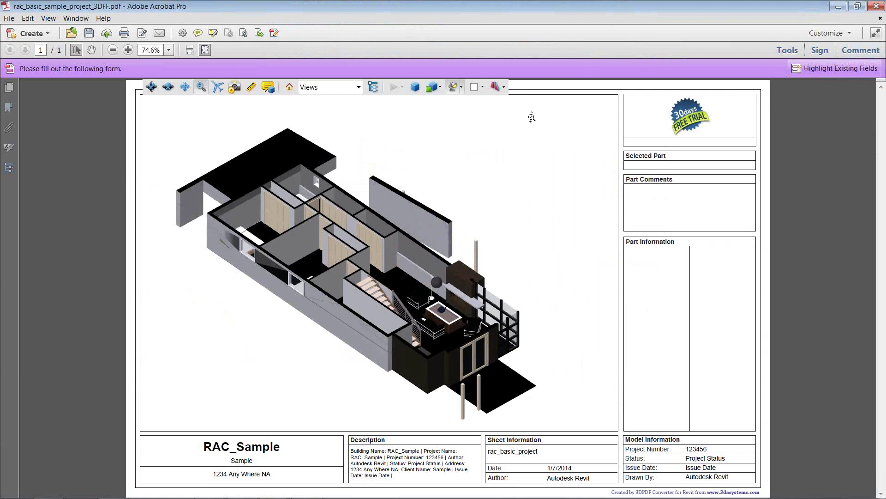
Switch to 3DA_Adobe Reader 3D PDF Basics.pdf and read the instructions for Step 2: Activate the 3D Model.
mouse_move(249, 496)
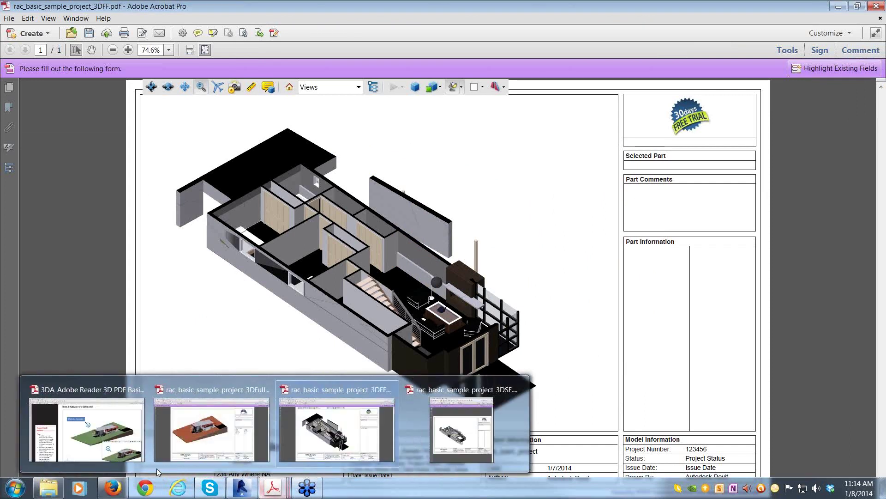
left_click(111, 441)
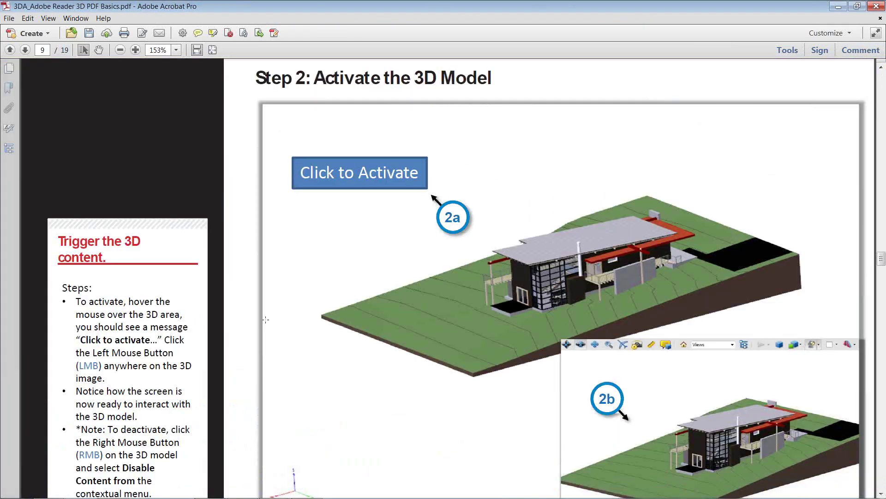
left_click(283, 325)
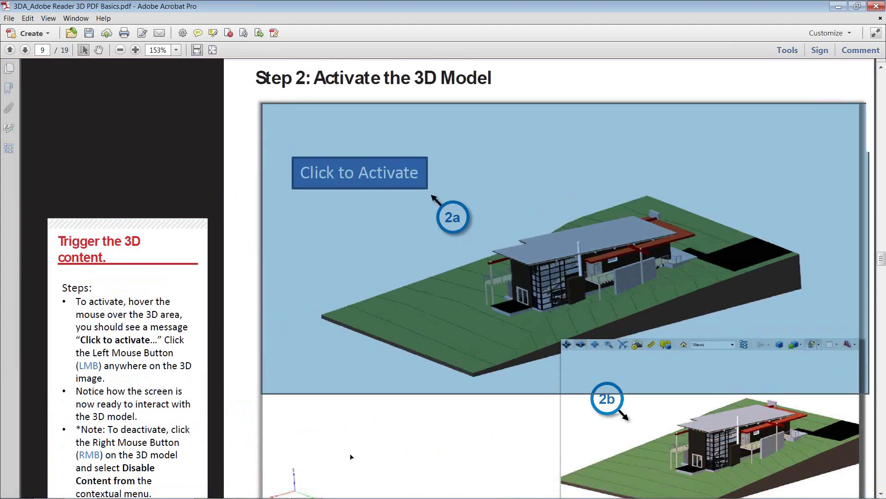
left_click(393, 452)
scroll(393, 452, "down", 1)
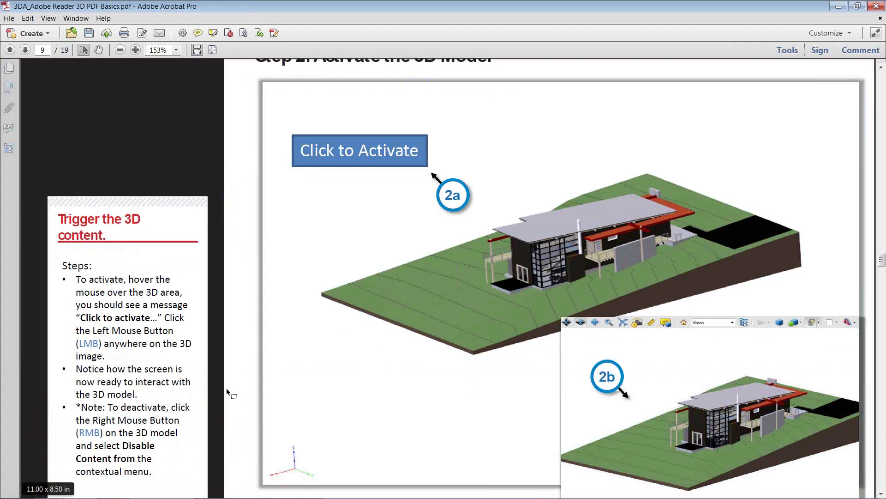
scroll(226, 388, "down", 1)
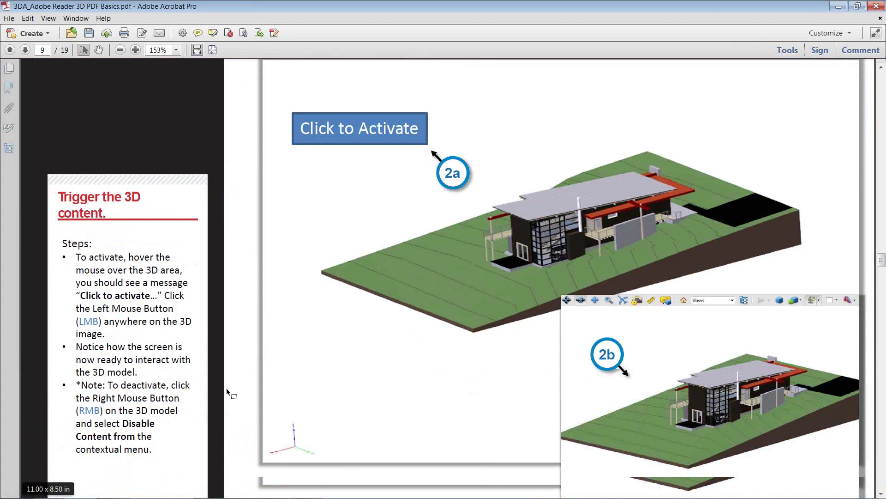
Go to page 10 of the guide and read Step 3: Navigate the 3D Model.
left_click(26, 50)
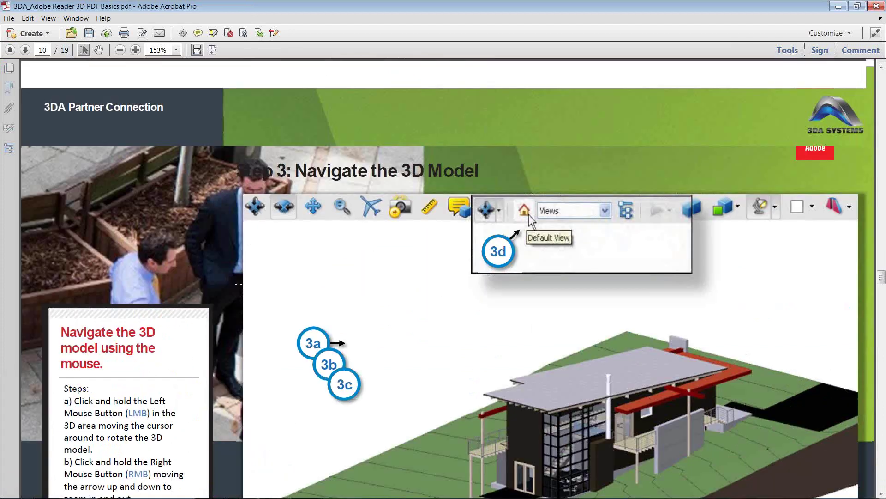
scroll(239, 283, "down", 3)
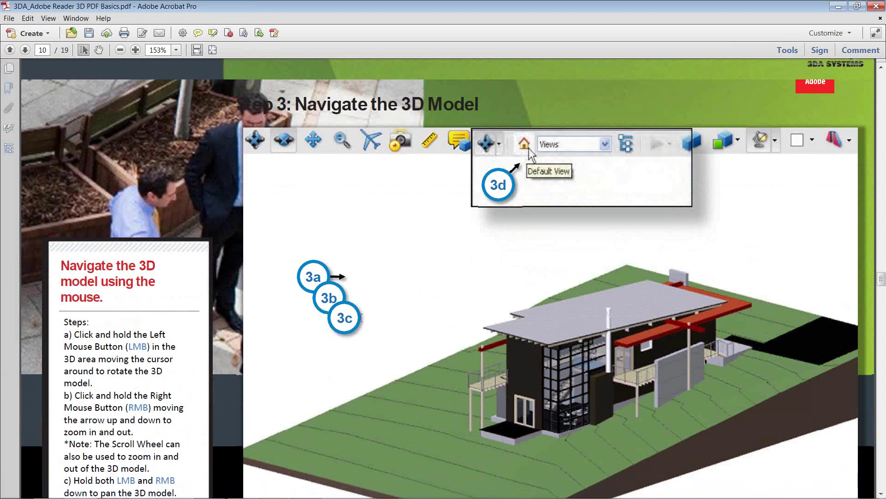
scroll(364, 317, "down", 3)
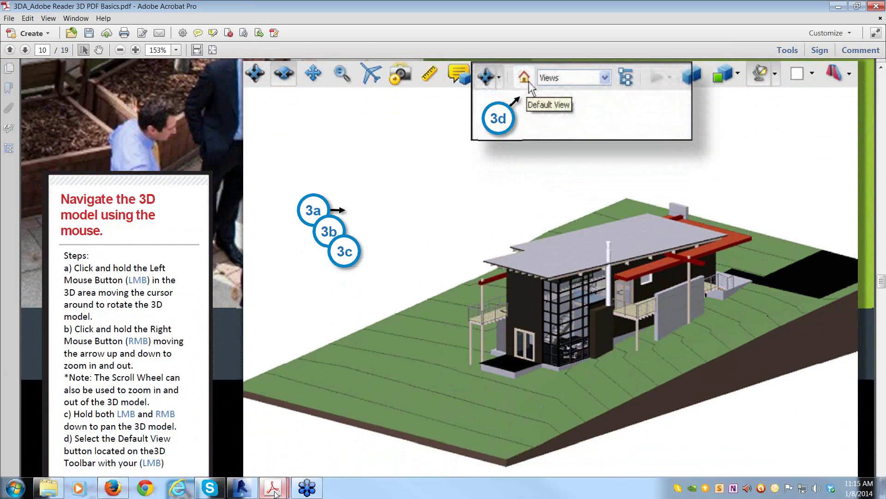
Return to rac_basic_sample_project_3DFull.pdf and pan the whole site model toward the middle of the 3D area.
mouse_move(273, 490)
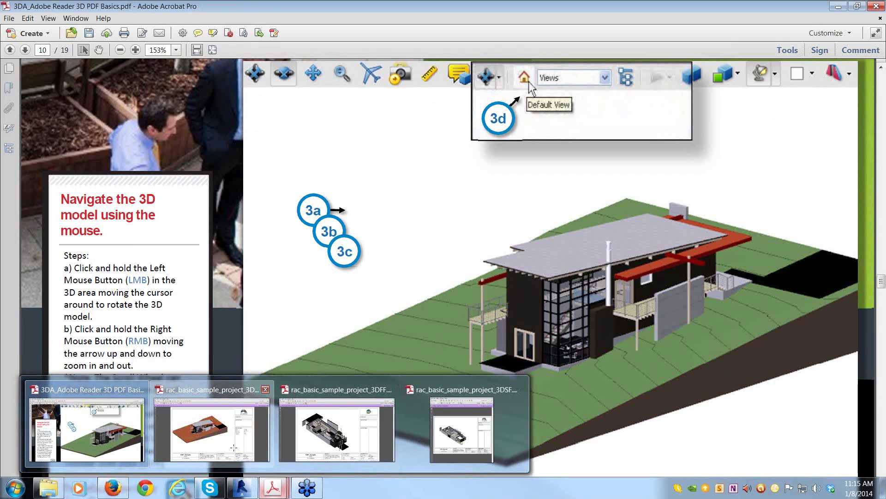
left_click(212, 429)
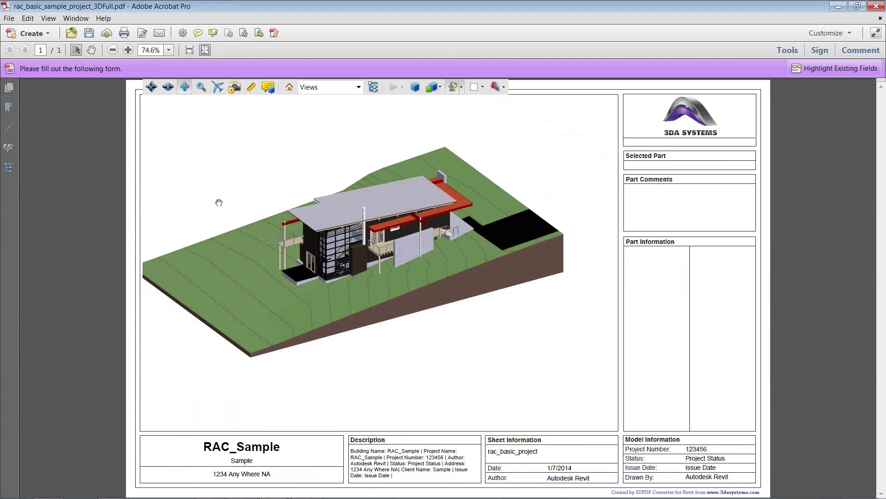
left_click_drag(220, 207, 294, 223)
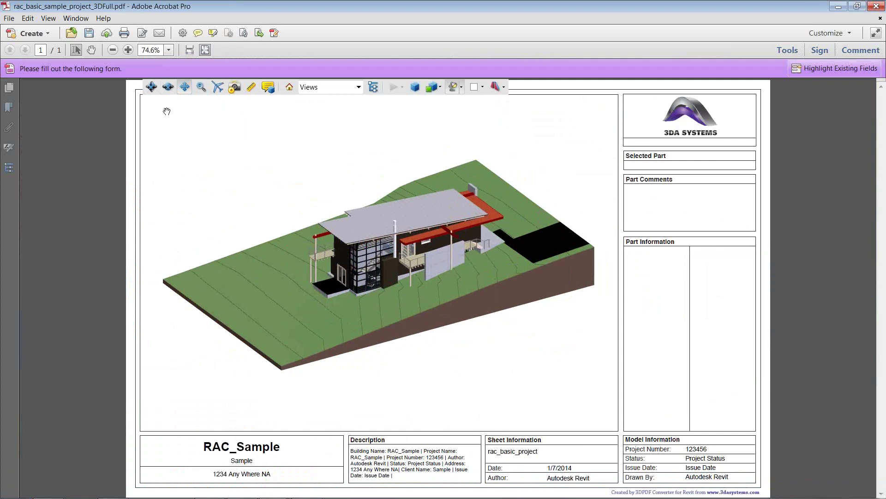
Use the Rotate tool to view the house and terrain from several angles, including the rear side.
left_click(151, 86)
left_click_drag(338, 189, 323, 208)
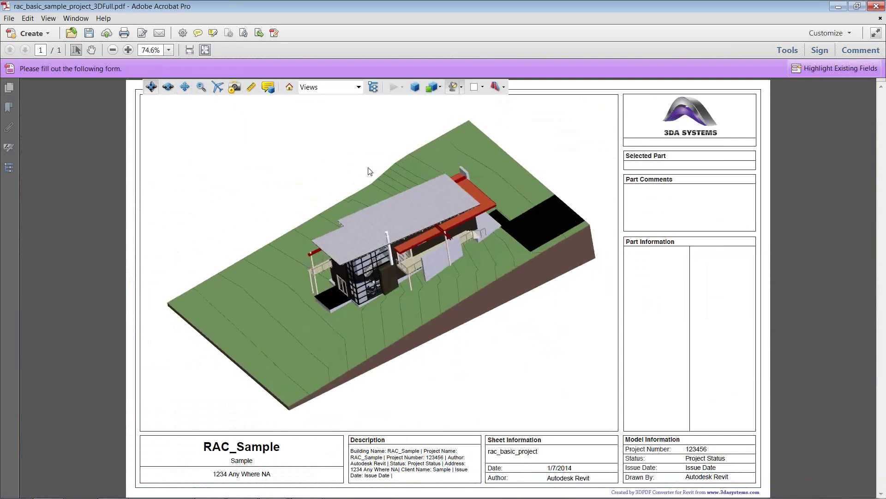
left_click_drag(370, 171, 328, 189)
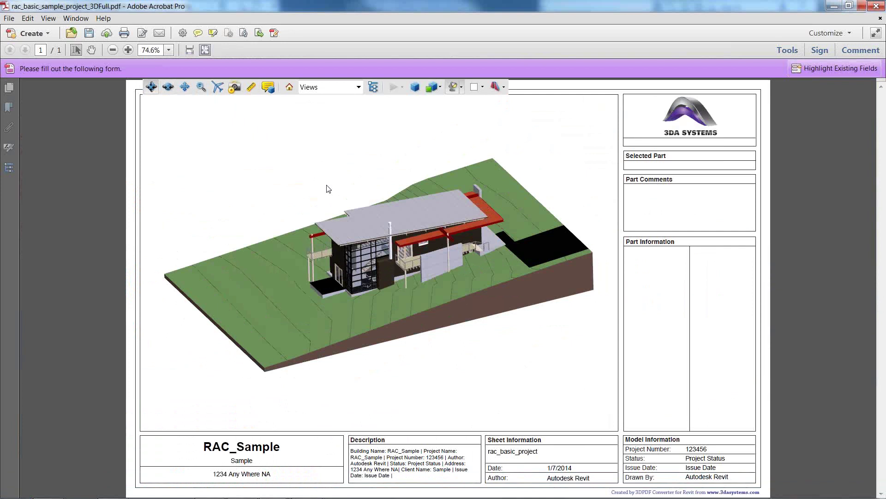
left_click_drag(295, 180, 244, 232)
left_click_drag(450, 272, 177, 100)
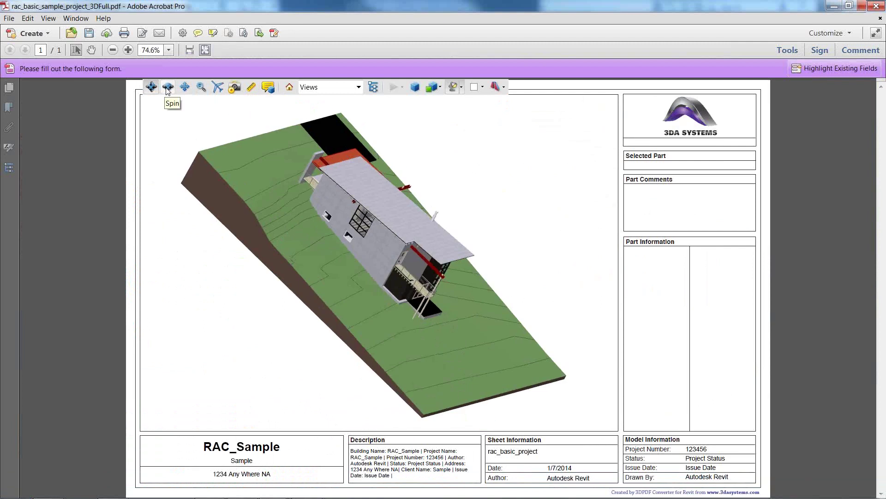
Use the Spin tool to turn the model around until the glazed front of the house faces forward.
left_click(167, 89)
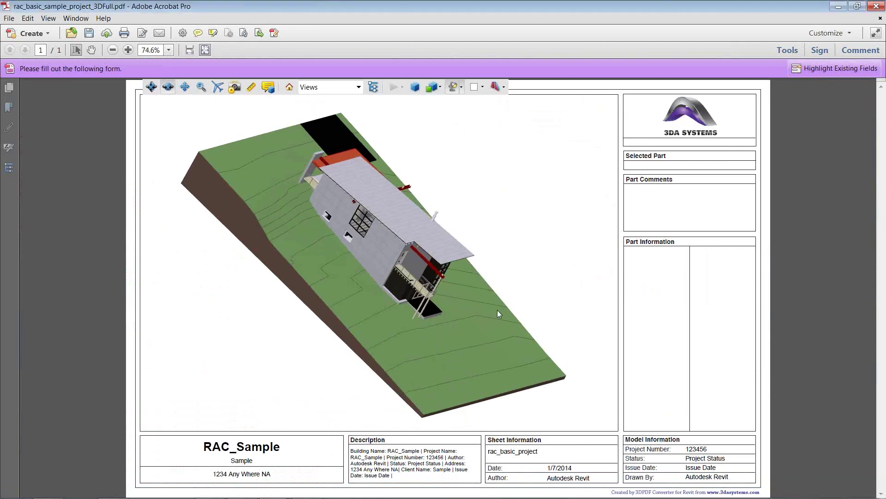
mouse_move(330, 282)
left_mouse_down()
mouse_move(293, 284)
mouse_move(433, 299)
mouse_move(386, 296)
mouse_move(468, 291)
mouse_move(338, 288)
left_mouse_up()
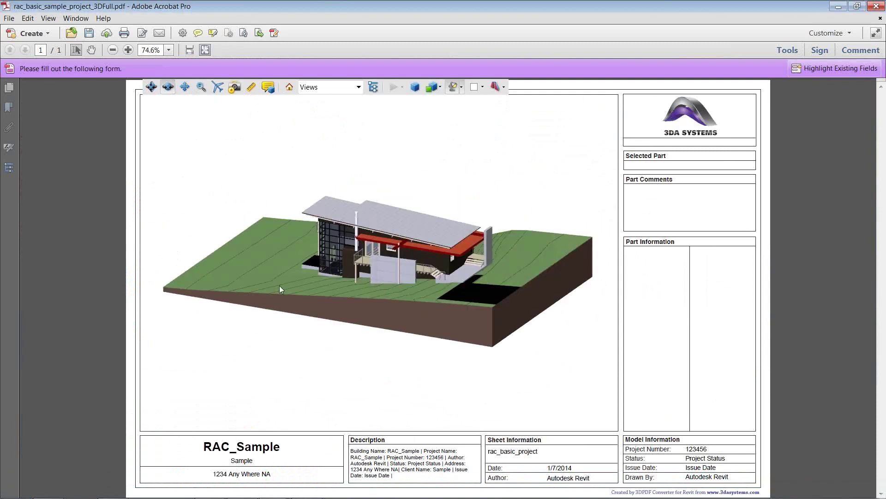
left_click_drag(280, 289, 402, 301)
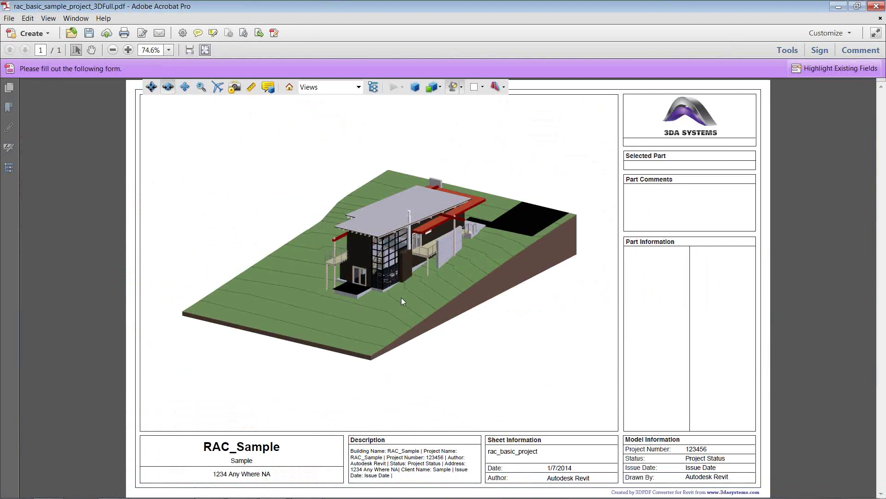
Use the Pan tool to shift the model toward the corner of the 3D area and back to the middle.
left_click(185, 87)
left_click_drag(401, 239, 400, 239)
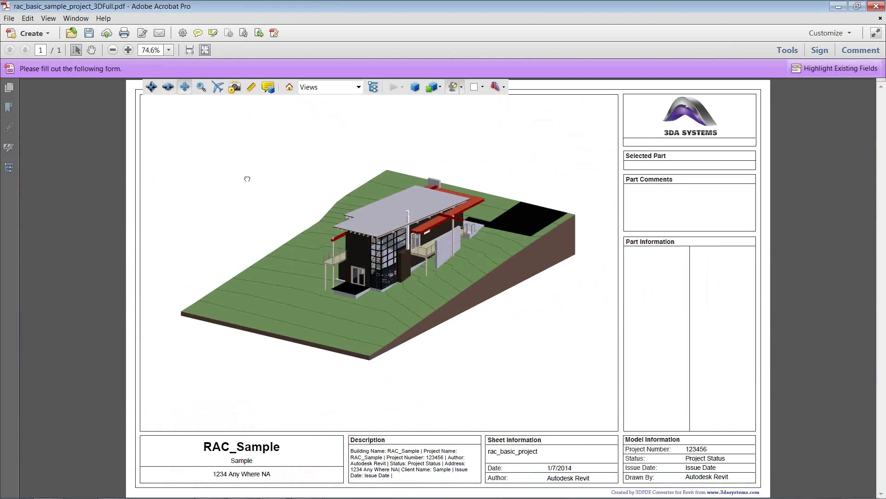
left_click_drag(247, 179, 155, 137)
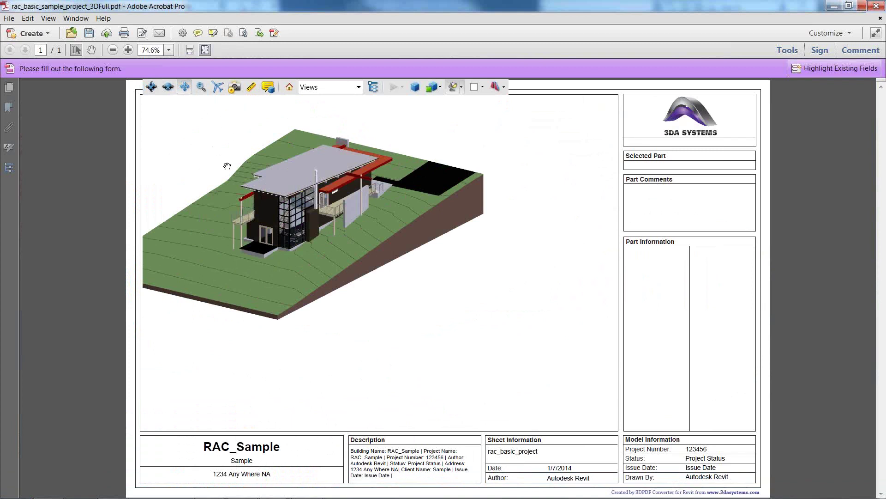
left_click_drag(243, 185, 325, 237)
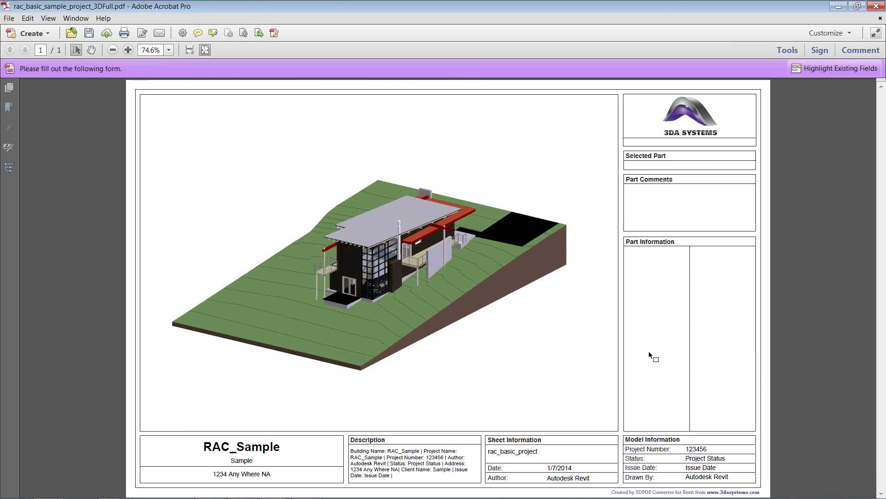
Use the Zoom tool to zoom out from the model and back in until it fills the 3D area.
mouse_move(358, 180)
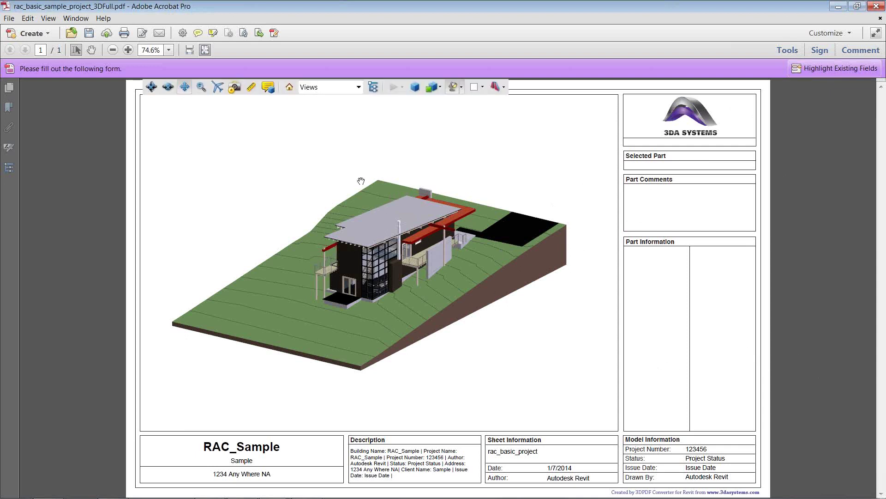
left_click(201, 86)
scroll(319, 174, "down", 5)
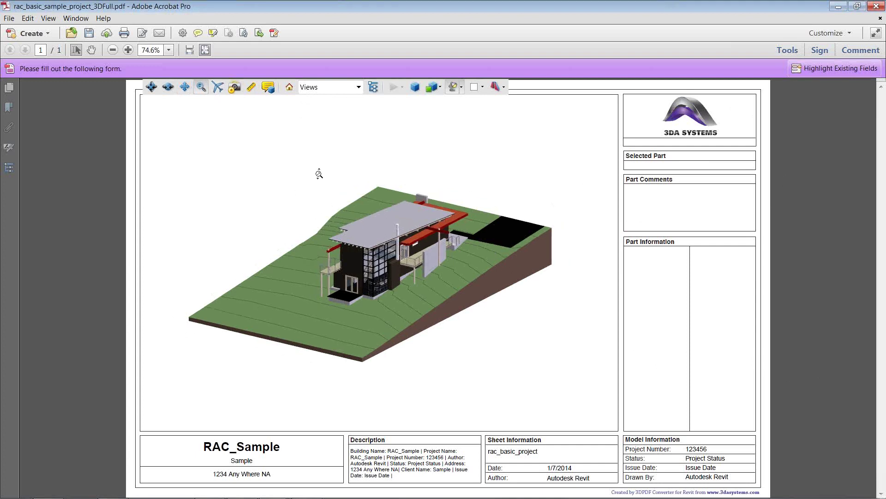
scroll(320, 176, "up", 6)
scroll(325, 178, "up", 2)
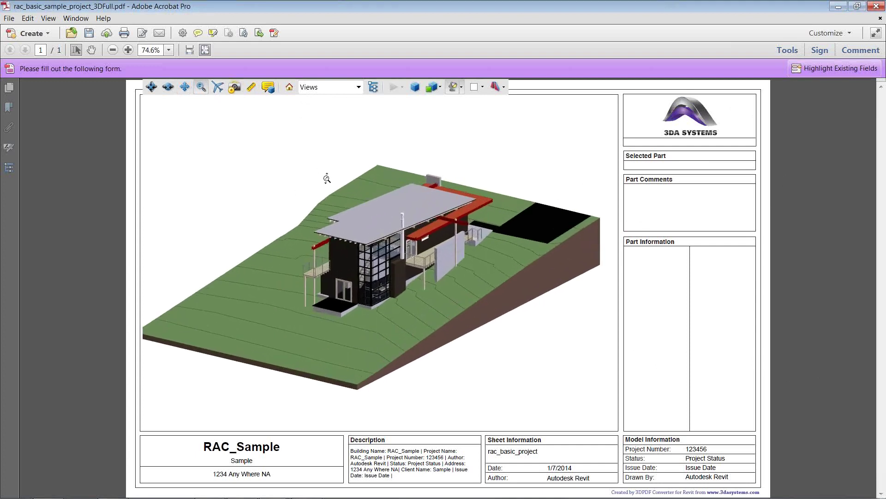
Zoom out from the house model, back in, and slightly out again to adjust its size in the 3D area.
scroll(327, 179, "down", 3)
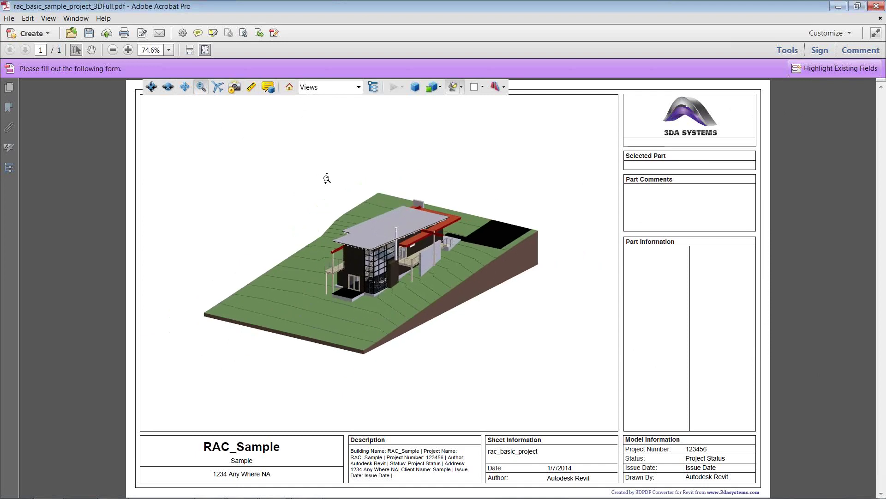
scroll(327, 179, "up", 3)
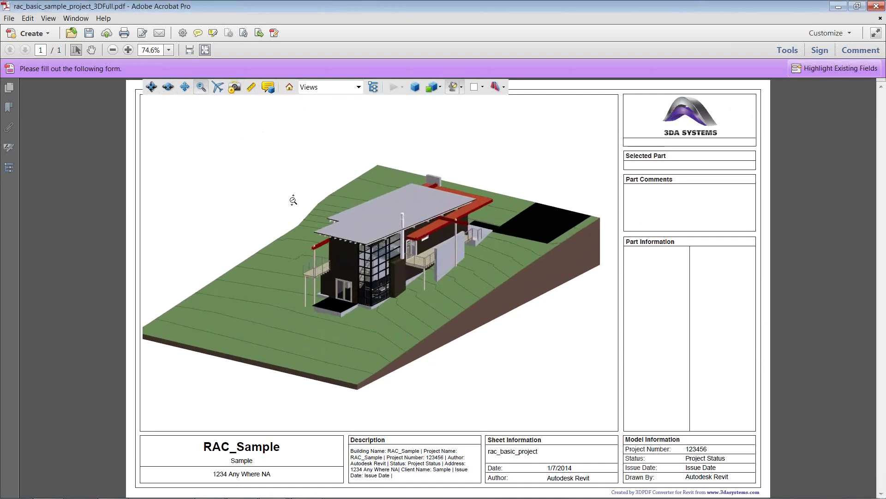
left_click_drag(293, 200, 316, 206)
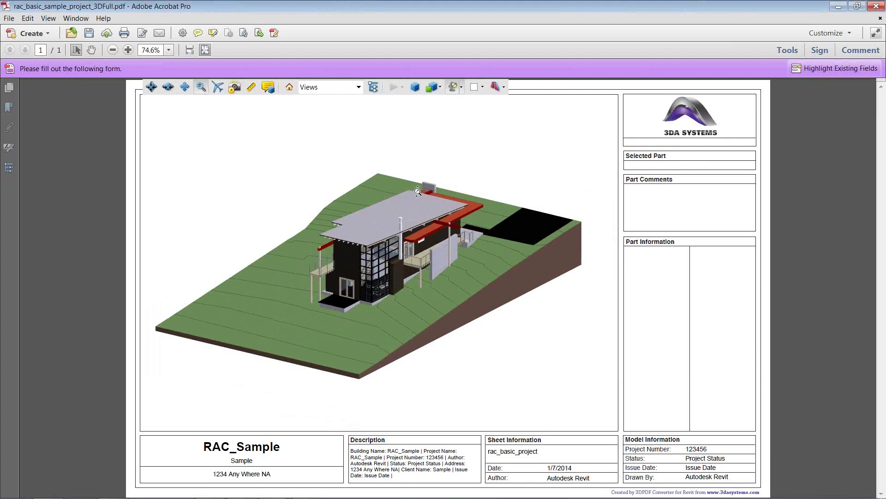
Try the Fly tool on the model, then use the Pan tool to bring it back to the middle at a larger size.
left_click(218, 88)
left_click(417, 333)
left_click(184, 88)
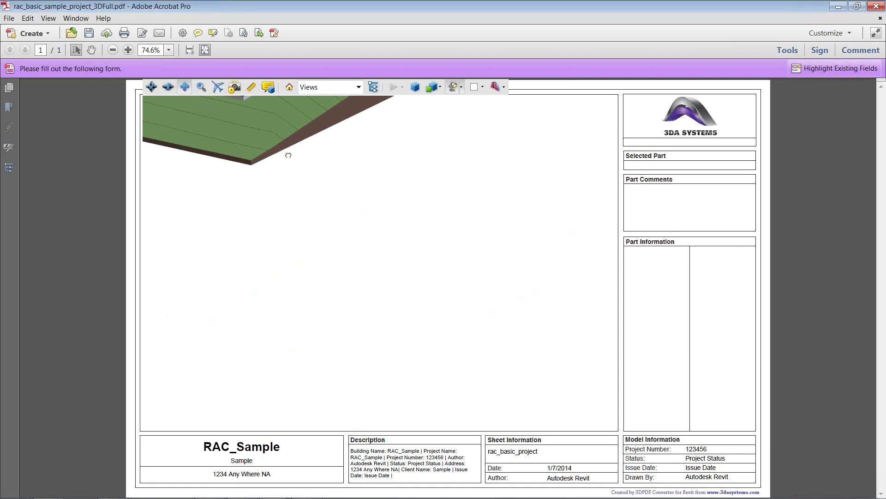
left_click_drag(287, 148, 367, 365)
scroll(374, 308, "up", 3)
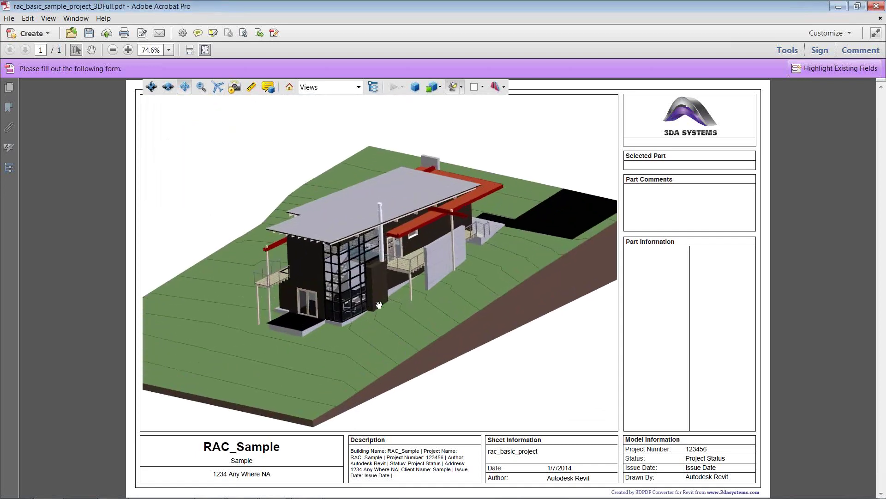
left_click_drag(286, 347, 298, 348)
Use the Spin tool to turn the model to its rear side and back to the glazed front.
left_click(167, 87)
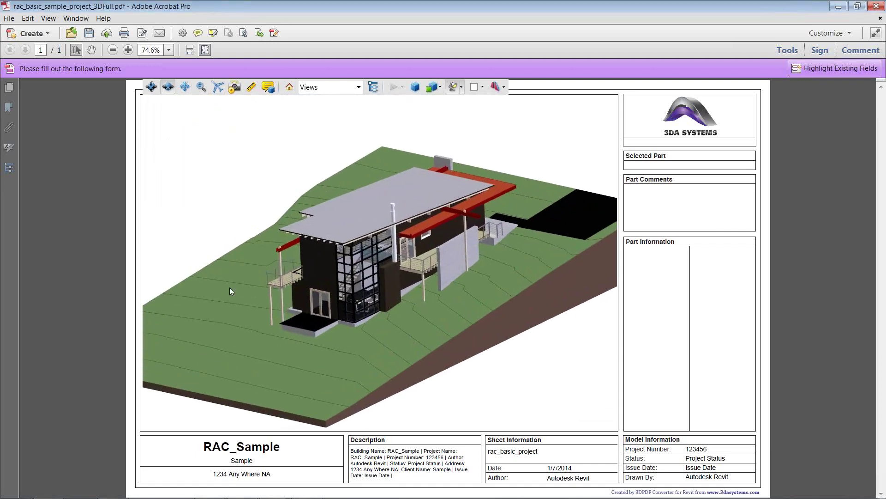
left_click_drag(230, 288, 361, 336)
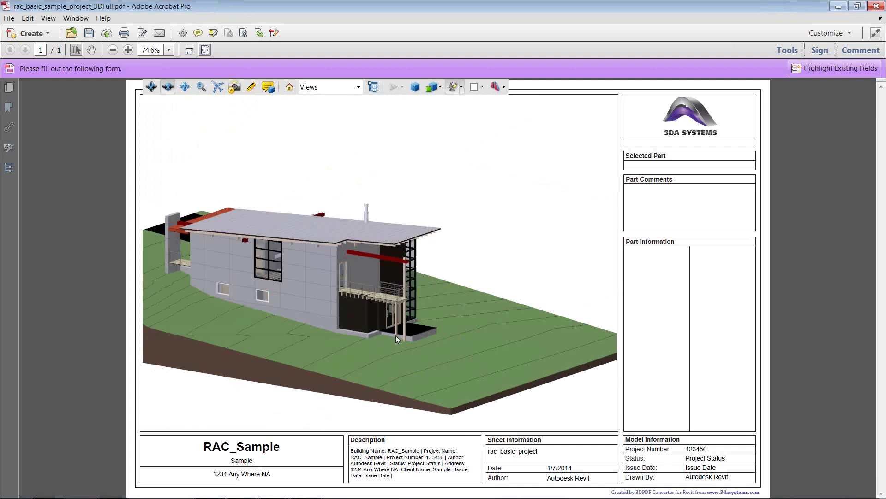
left_click_drag(391, 342, 343, 334)
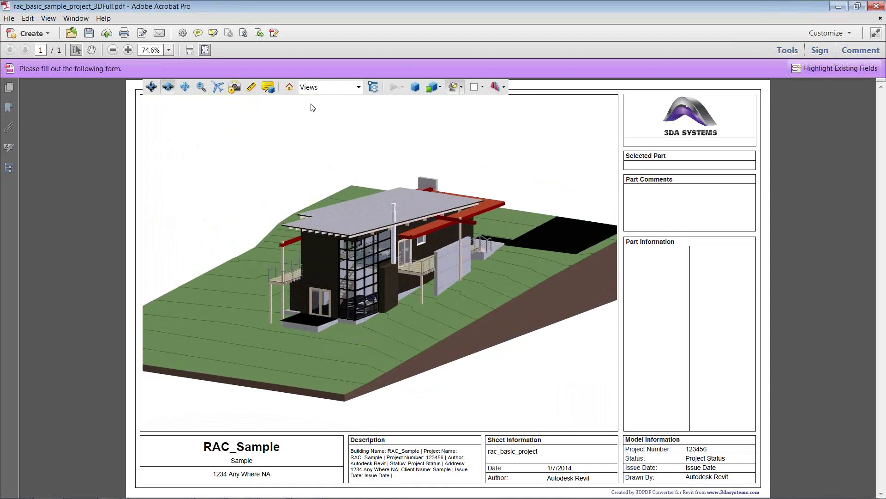
Switch the model through the preset South, North and West views and return to the Default view.
left_click(361, 85)
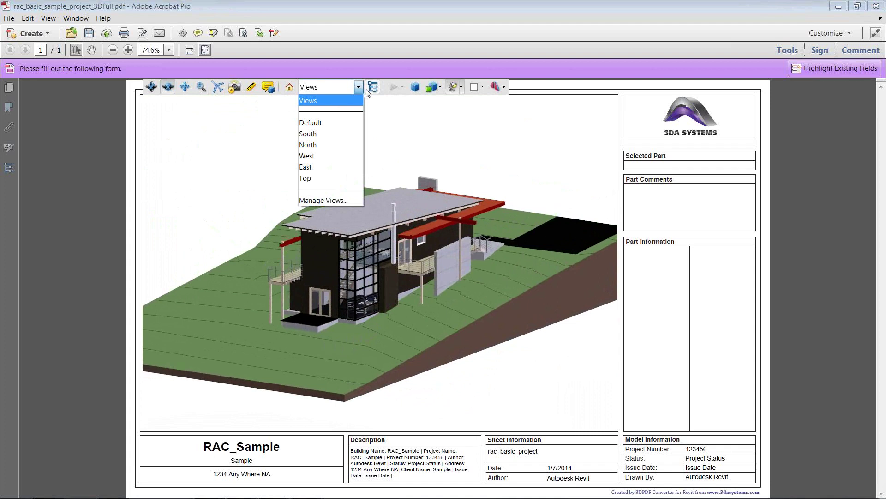
left_click(344, 138)
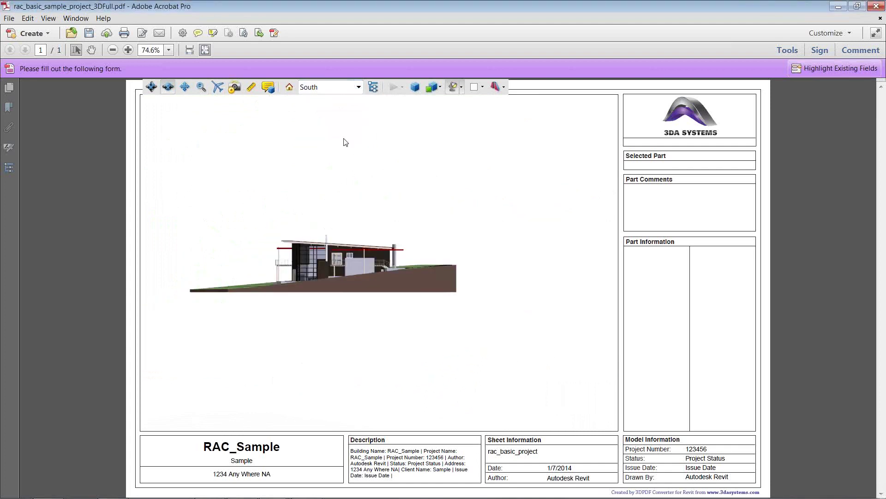
left_click(359, 88)
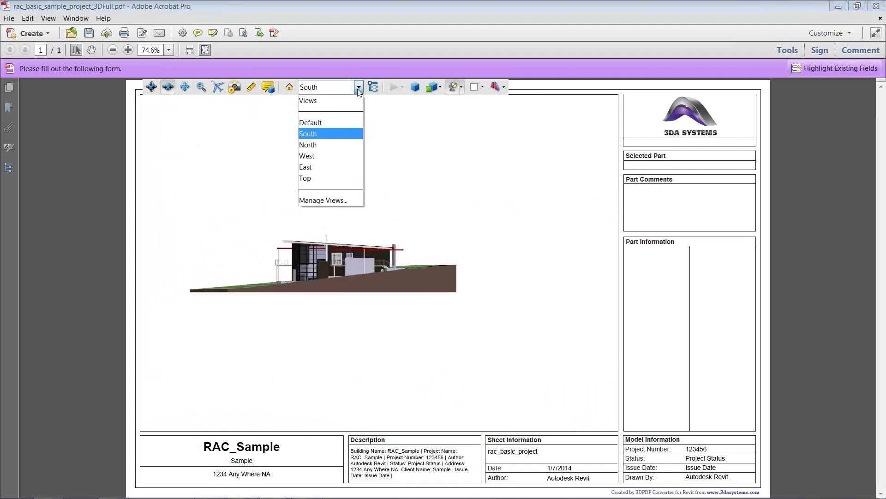
left_click(337, 145)
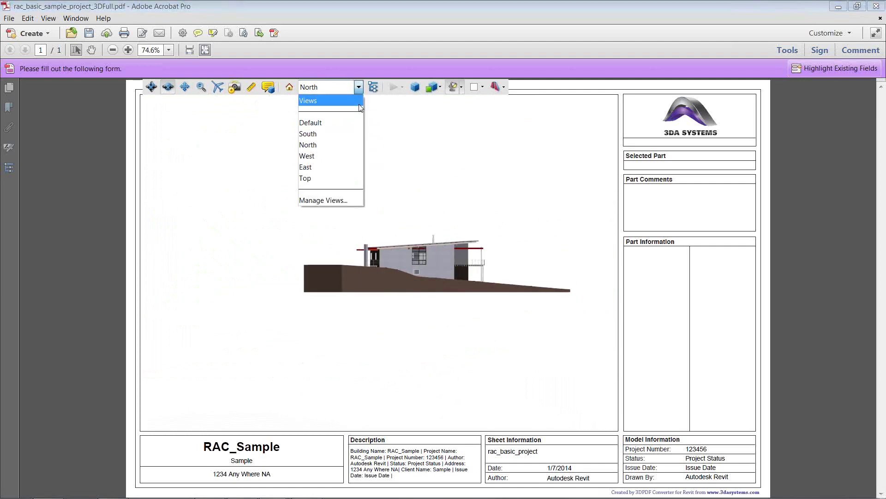
left_click(351, 155)
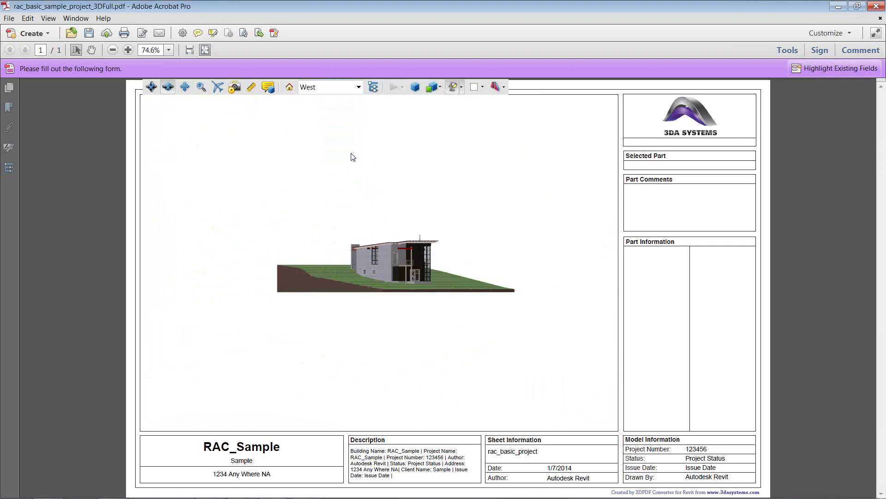
left_click(358, 87)
left_click(331, 121)
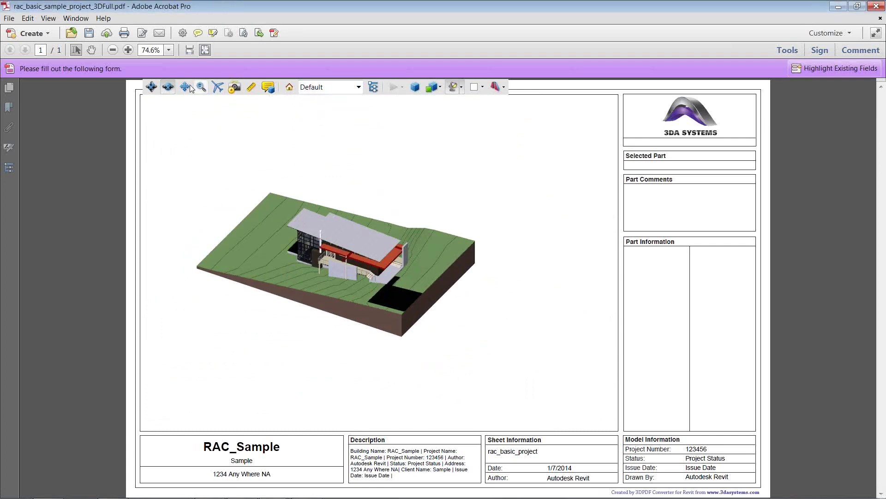
Spin the model to show the house's rear wall from above, and pan the whole terrain into the 3D area.
left_click_drag(268, 253, 278, 173)
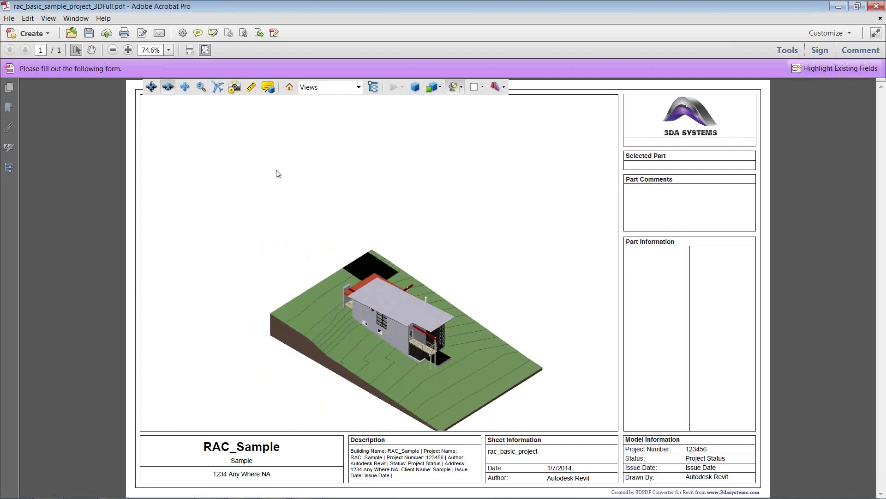
left_click(185, 87)
left_click_drag(348, 287, 318, 161)
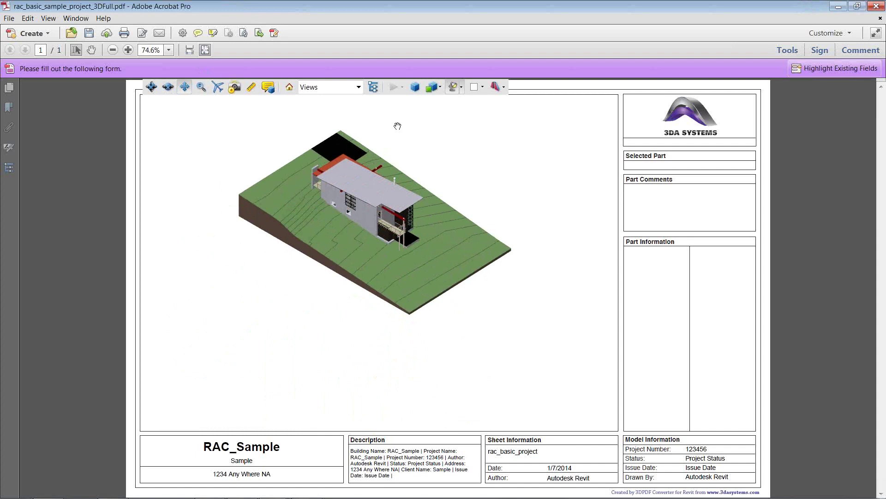
Show the model tree and expand rac_basic_project to list its building elements.
left_click(373, 86)
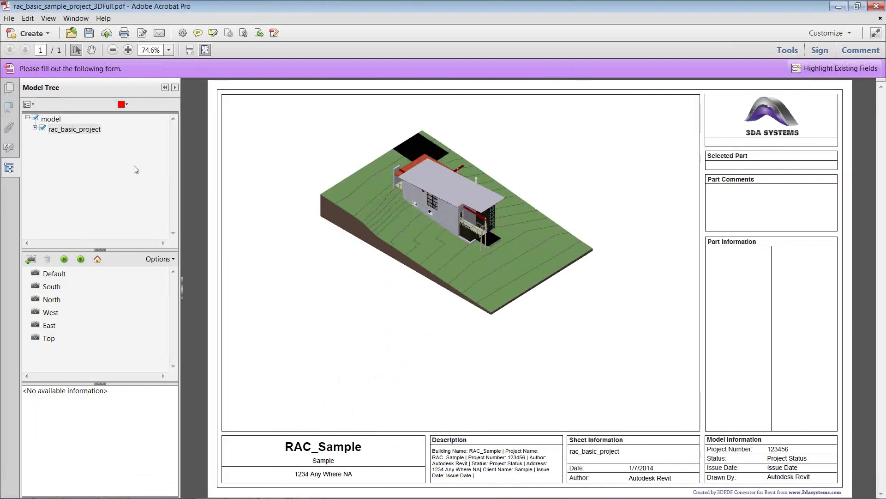
left_click(35, 127)
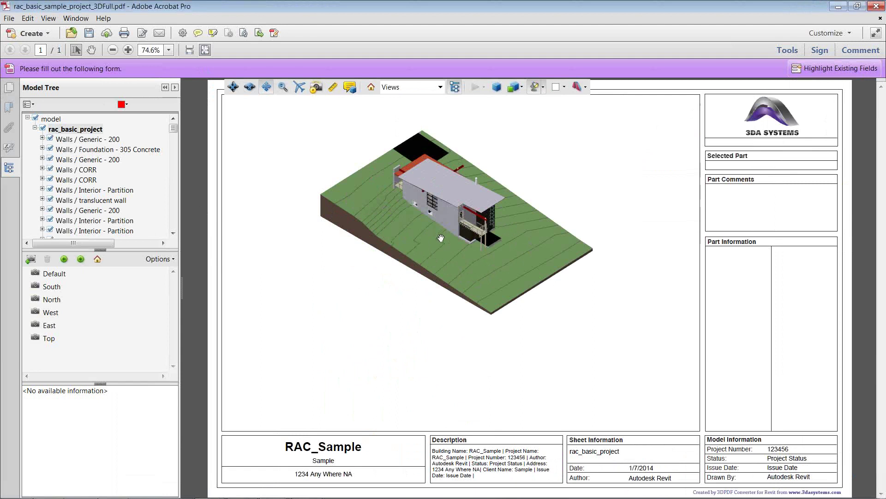
Select the metal panel roof in the enlarged model and examine its part information and properties.
scroll(438, 227, "up", 5)
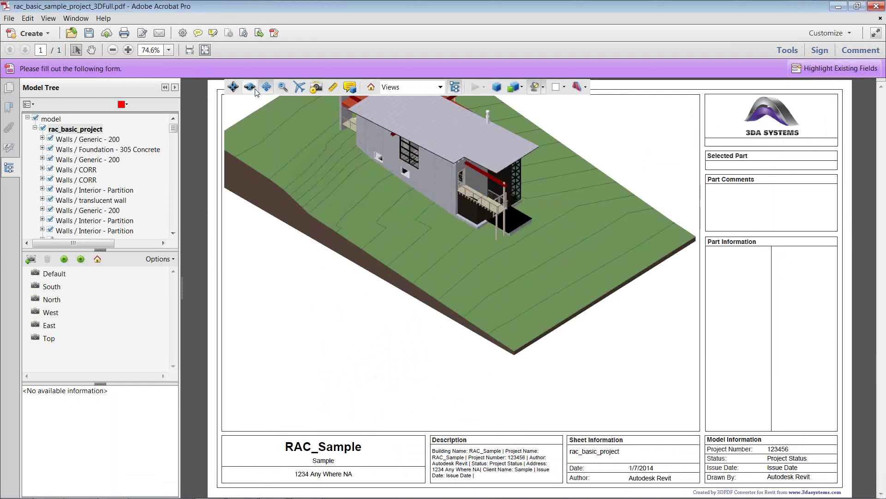
left_click_drag(328, 172, 440, 309)
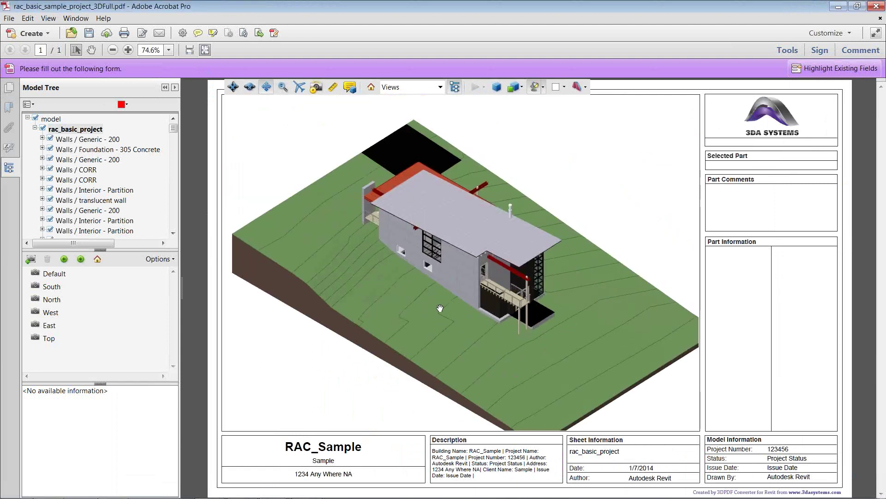
left_click(477, 264)
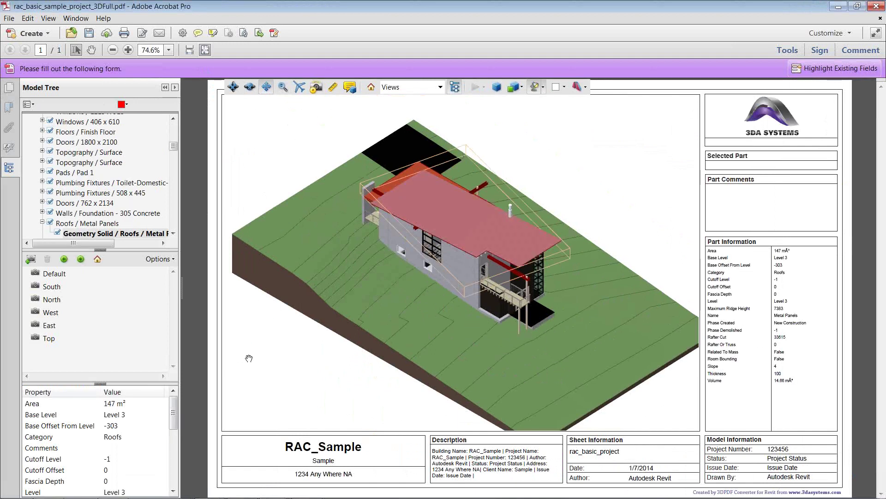
mouse_move(175, 412)
left_mouse_down()
mouse_move(175, 466)
mouse_move(176, 408)
left_mouse_up()
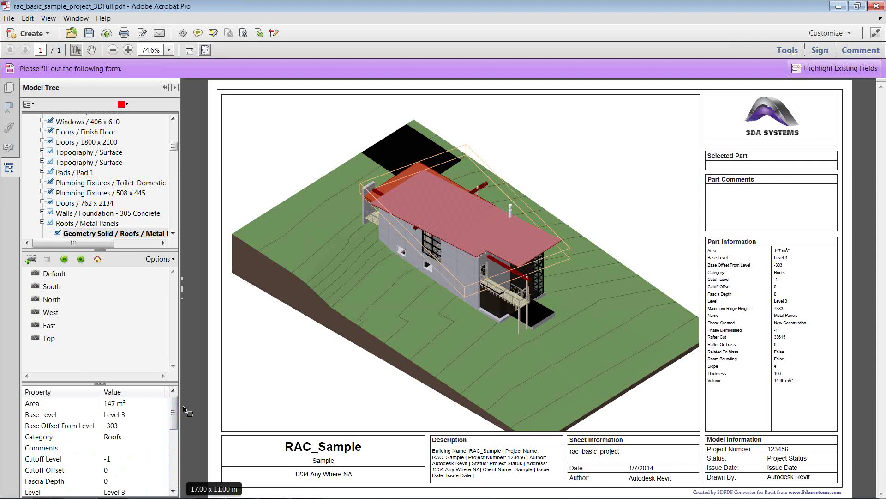
mouse_move(240, 356)
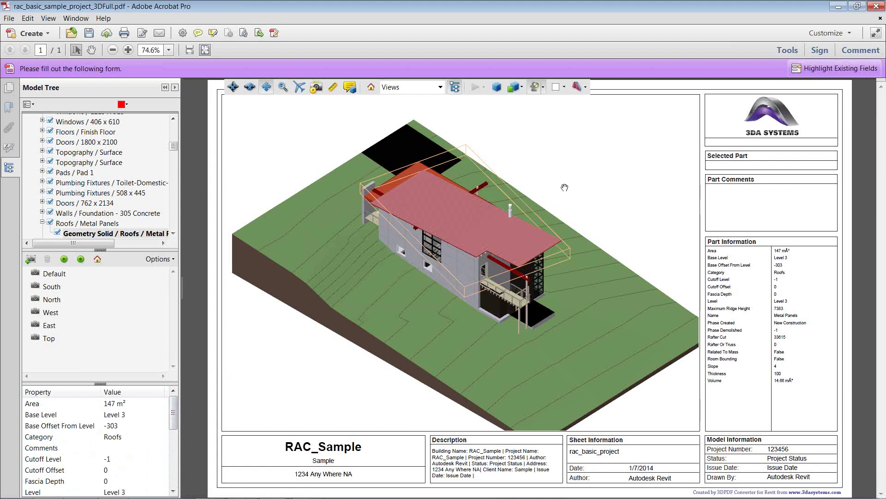
Deselect the roof and spin the model until the glazed front of the house faces forward.
left_click(517, 92)
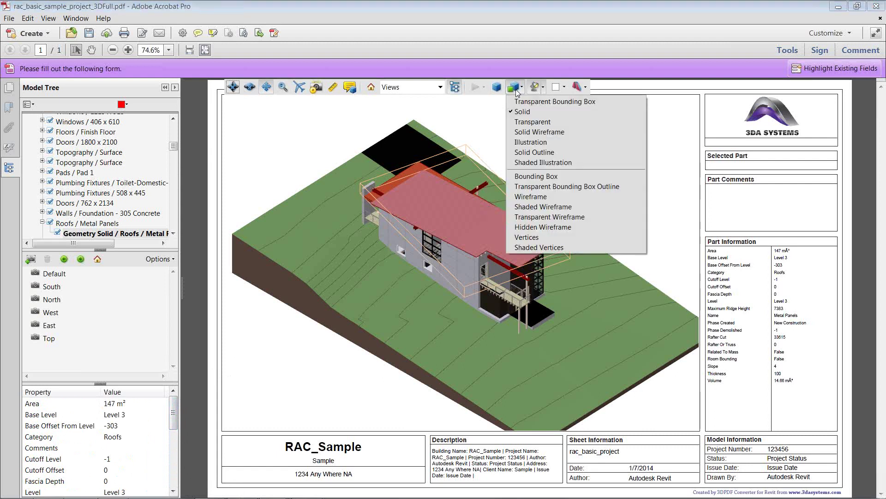
left_click(305, 377)
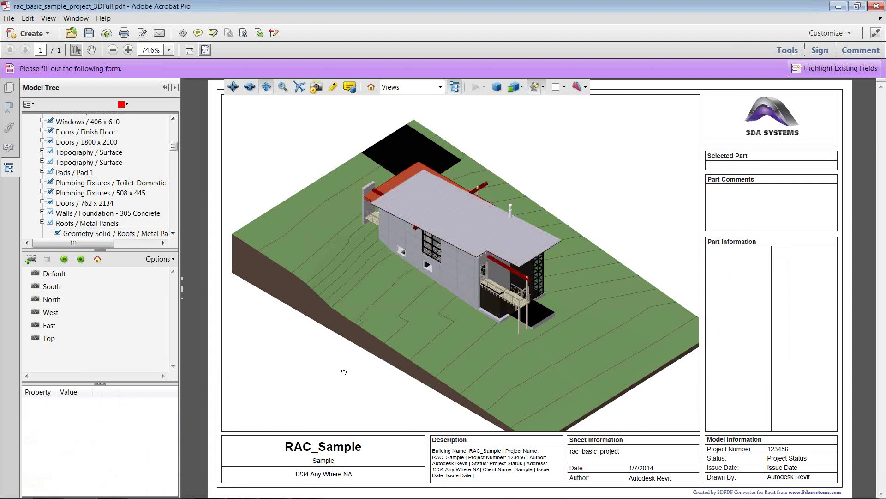
left_click_drag(343, 370, 345, 368)
left_click(250, 88)
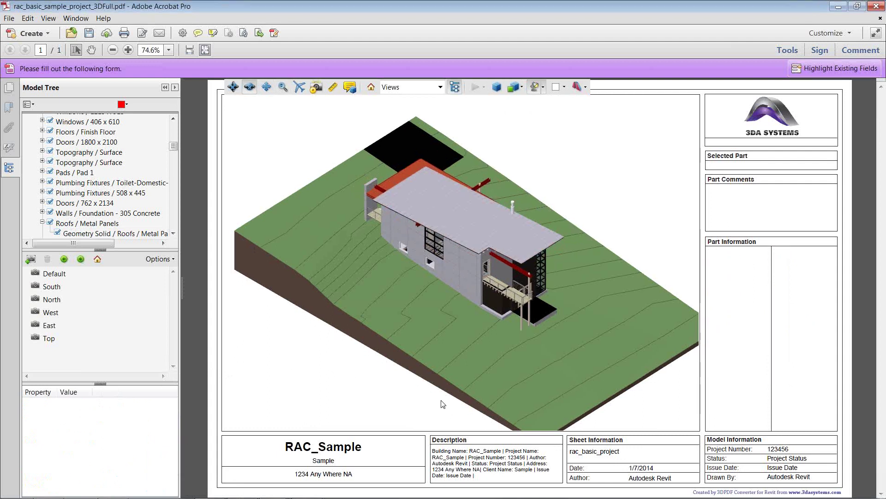
left_click_drag(441, 399, 495, 167)
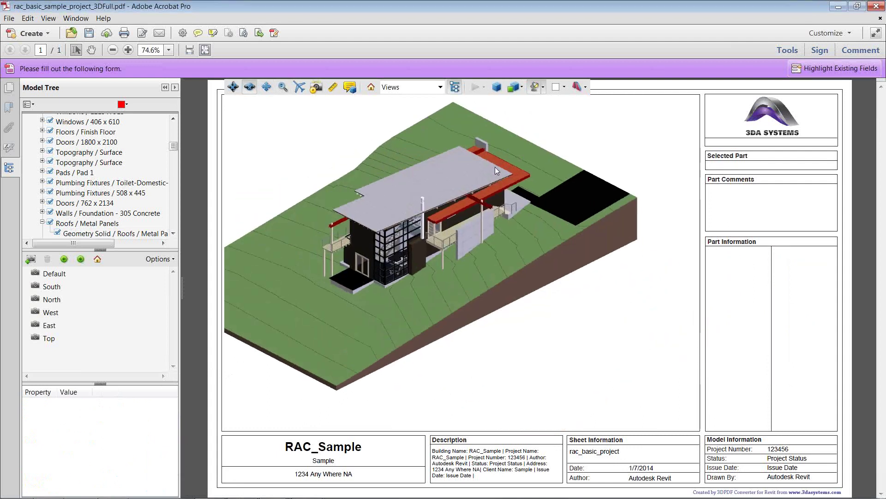
Display the model in the Transparent, Solid Wireframe and Illustration render modes in turn.
left_click(517, 88)
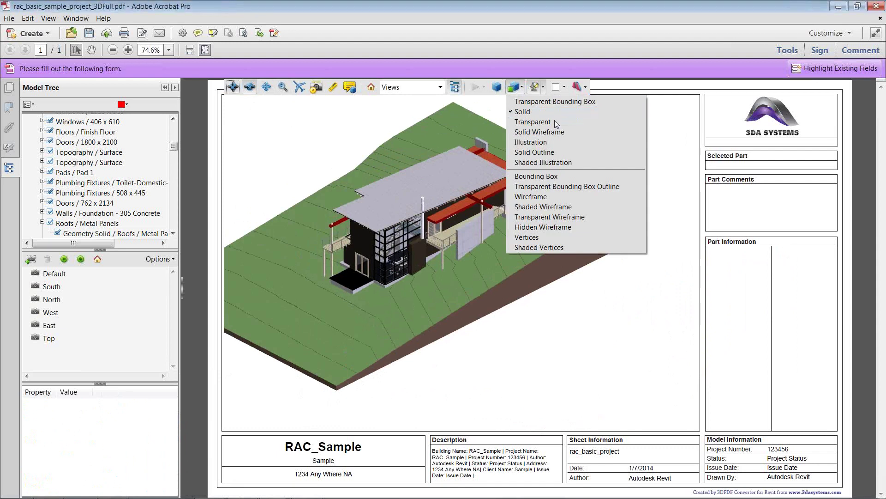
left_click(556, 121)
left_click(517, 88)
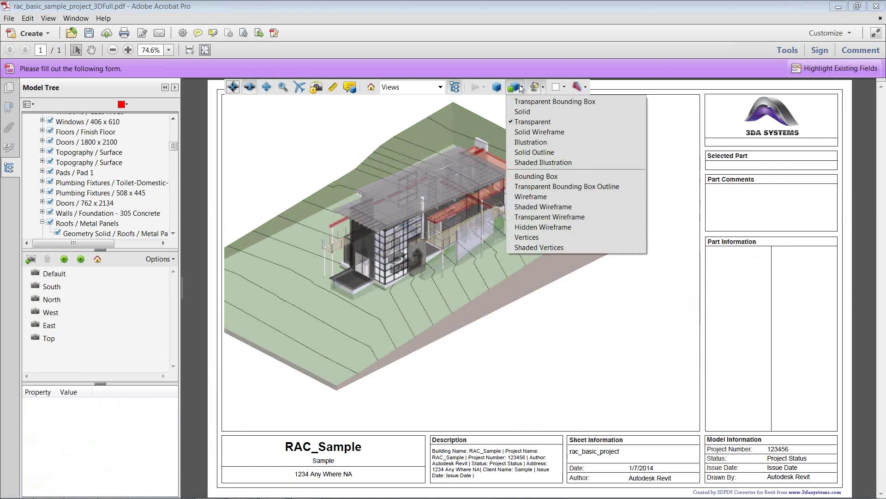
left_click(557, 133)
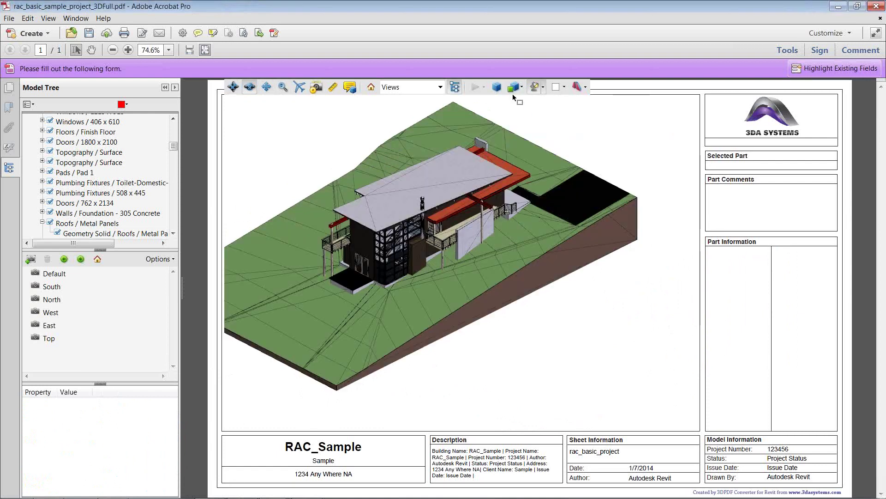
left_click(515, 90)
left_click(550, 142)
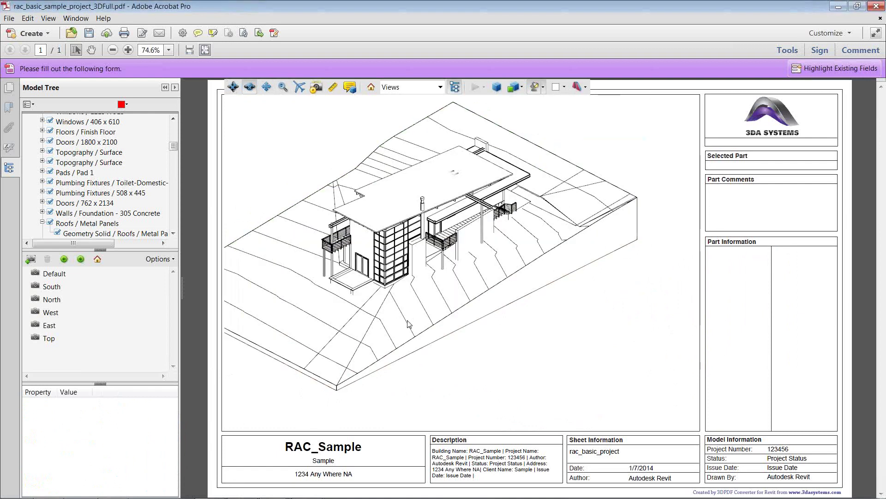
Turn the illustrated model slightly and set its render mode back to Solid.
left_click_drag(409, 324, 464, 300)
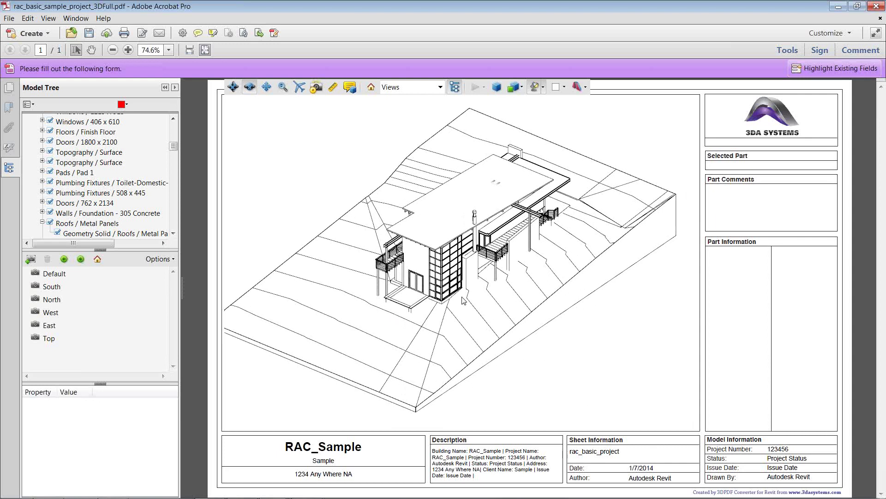
left_click(519, 88)
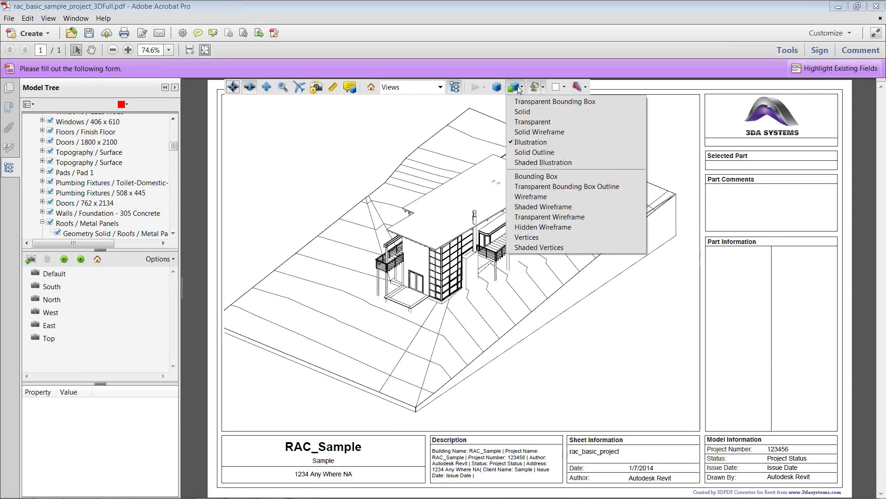
left_click(526, 112)
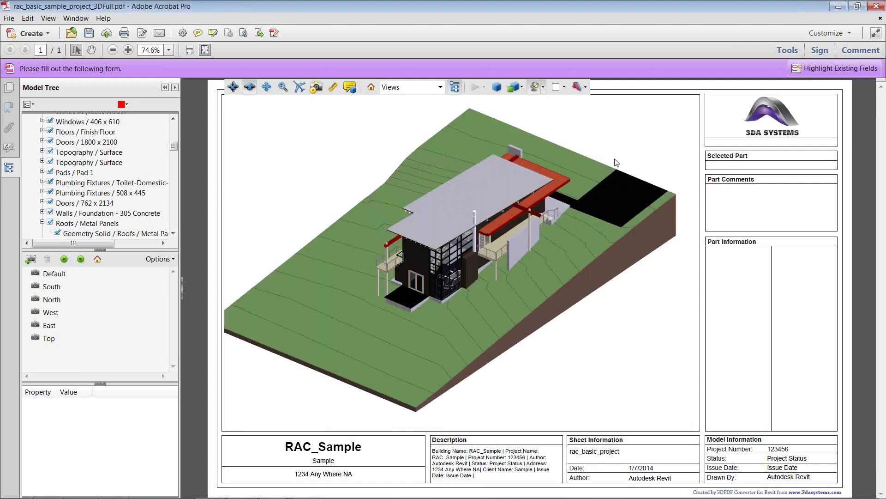
Try a dark green background behind the 3D model, and set it back to white.
left_click(543, 87)
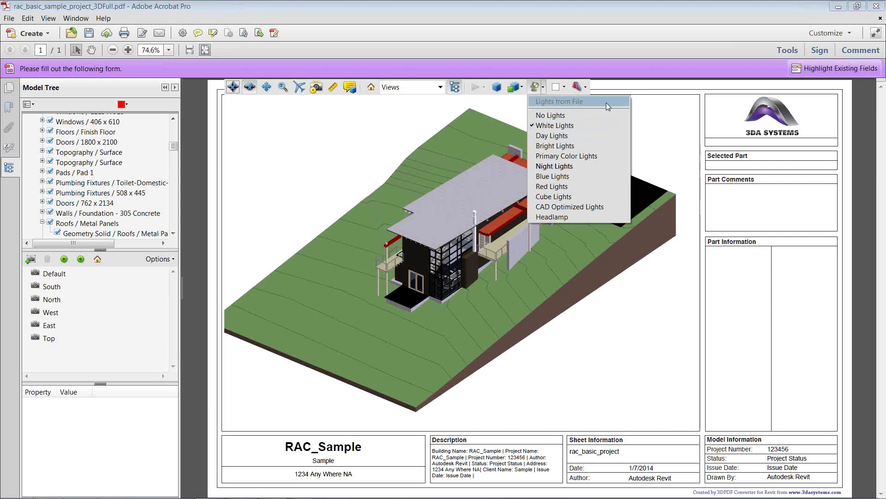
left_click(564, 87)
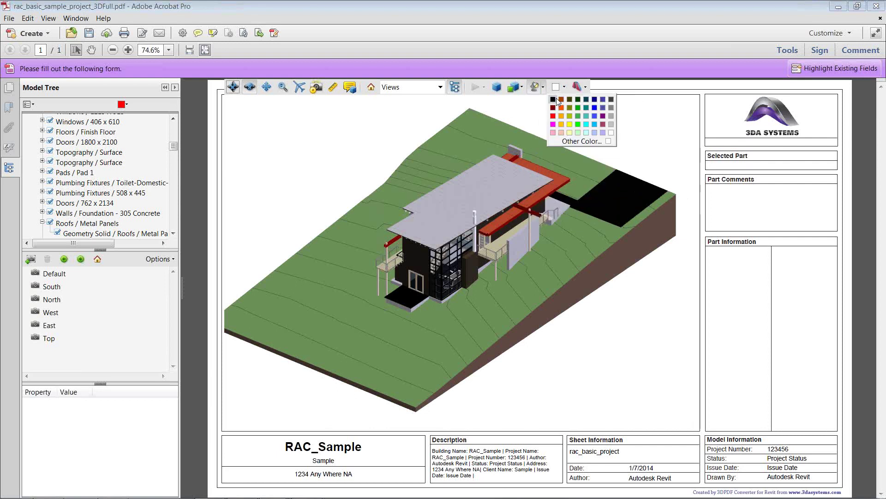
left_click(578, 99)
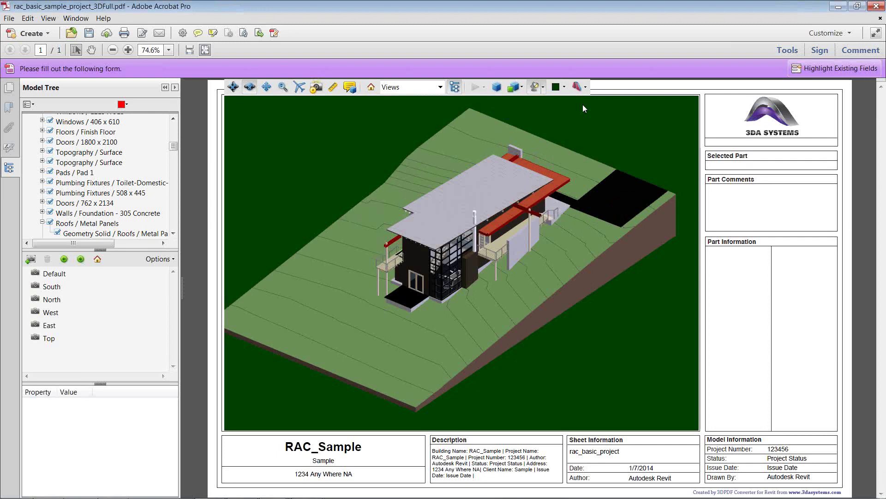
left_click(565, 87)
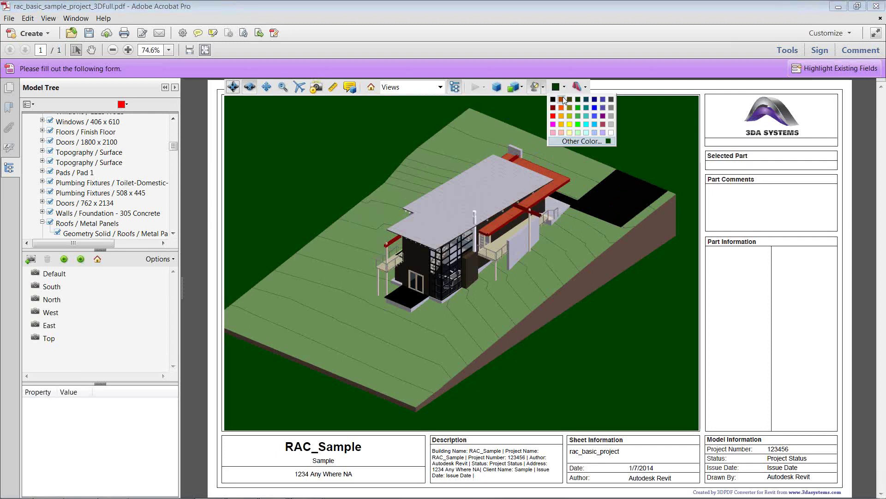
left_click(611, 132)
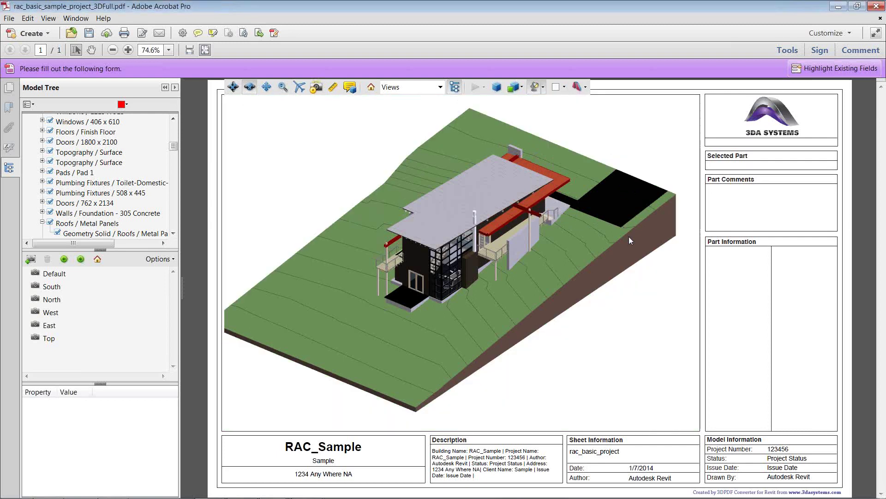
left_click_drag(610, 283, 575, 273)
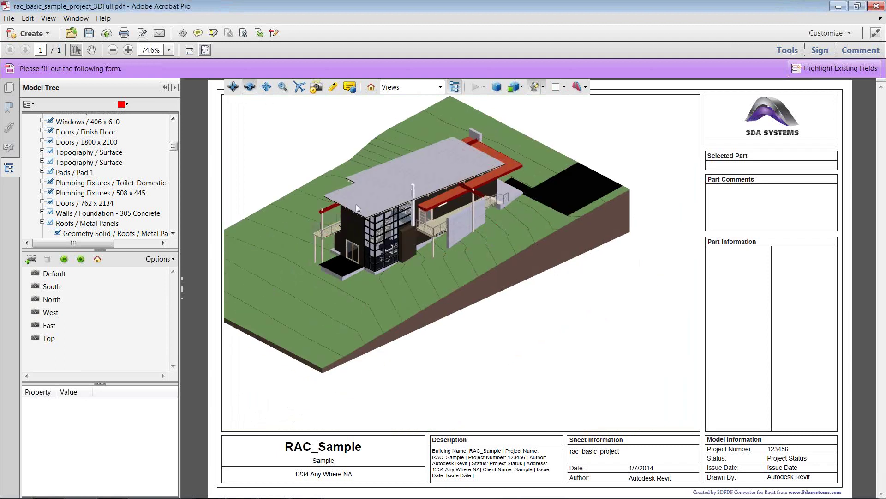
scroll(367, 207, "up", 2)
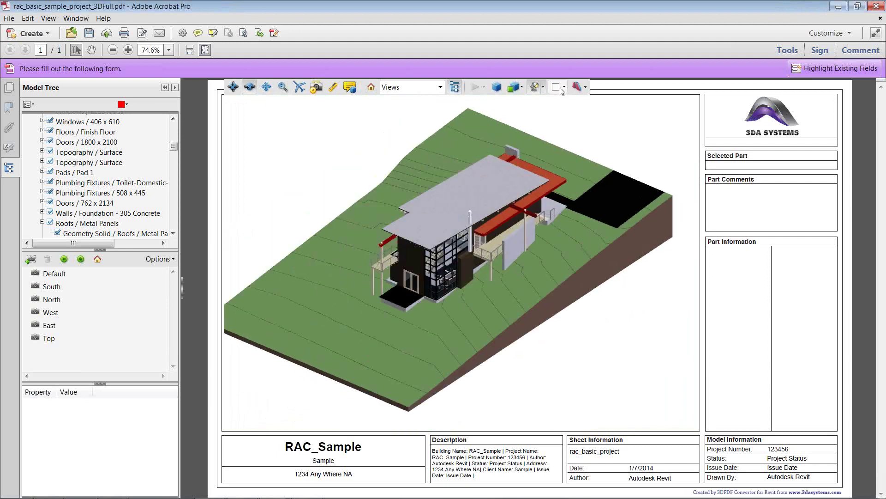
left_click(564, 87)
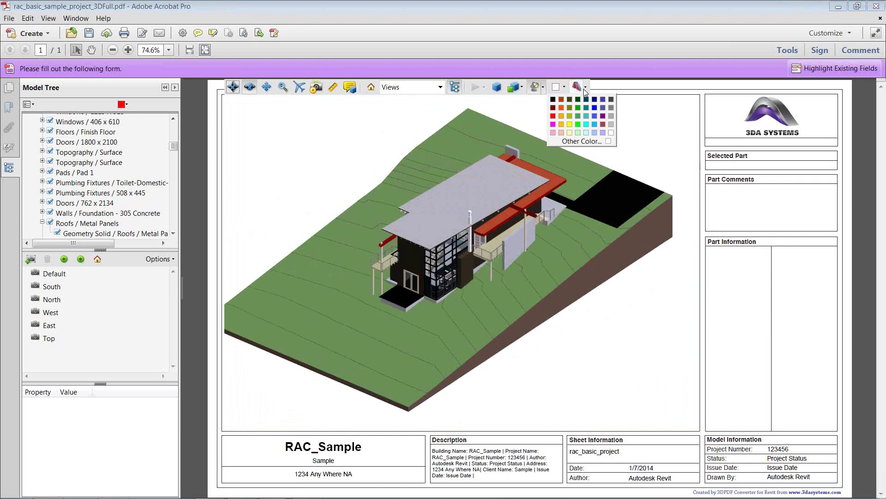
left_click(578, 85)
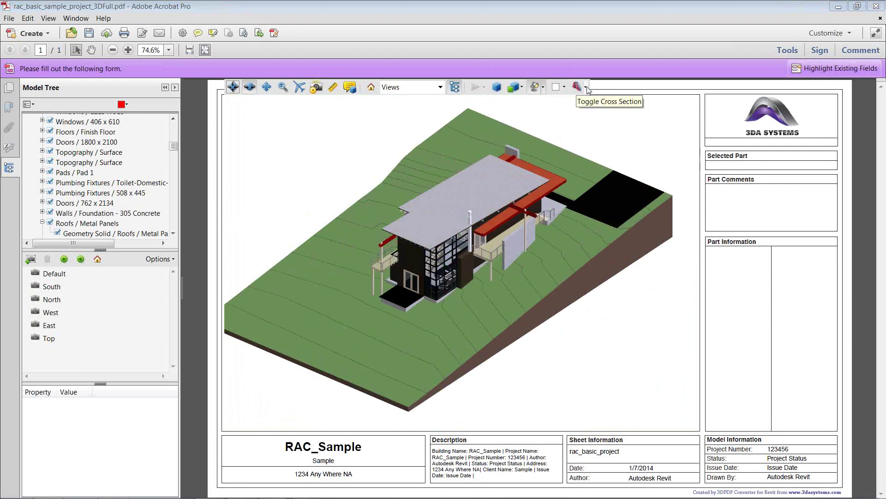
Open the cross section properties, enable the Z-axis cross section and set the cutting plane's offset to 1%.
left_click(586, 88)
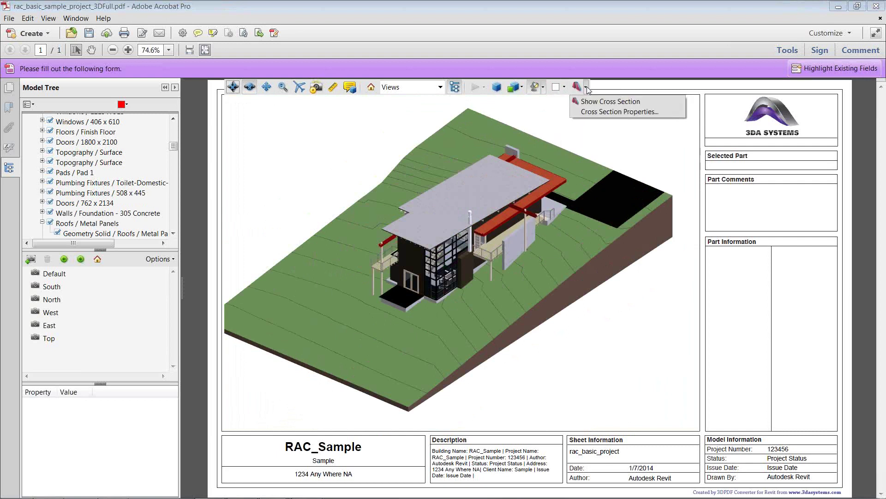
left_click(614, 111)
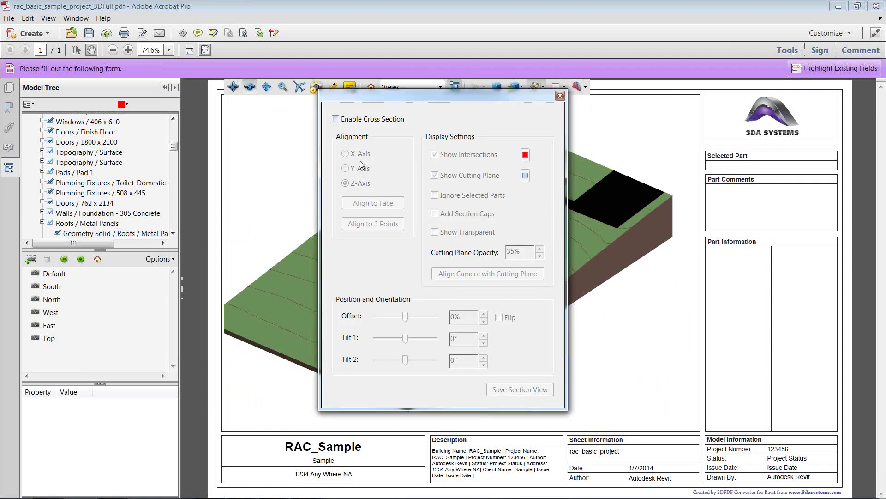
left_click(336, 119)
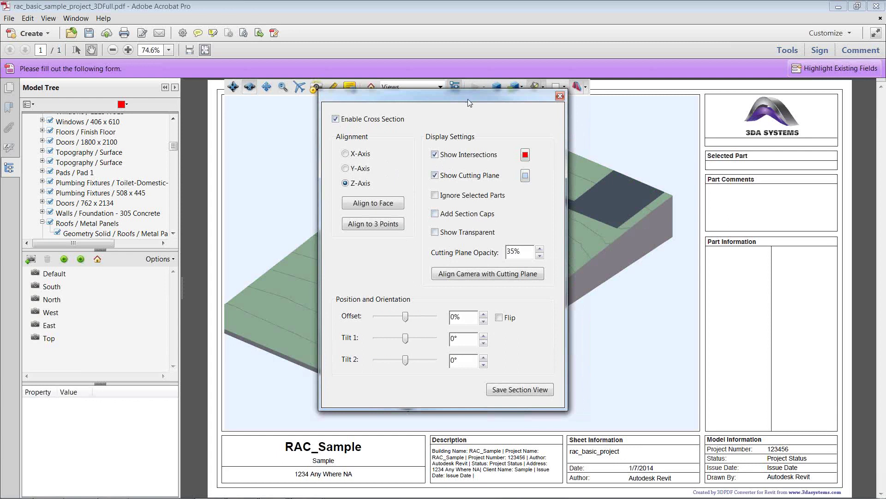
left_click_drag(503, 108, 793, 111)
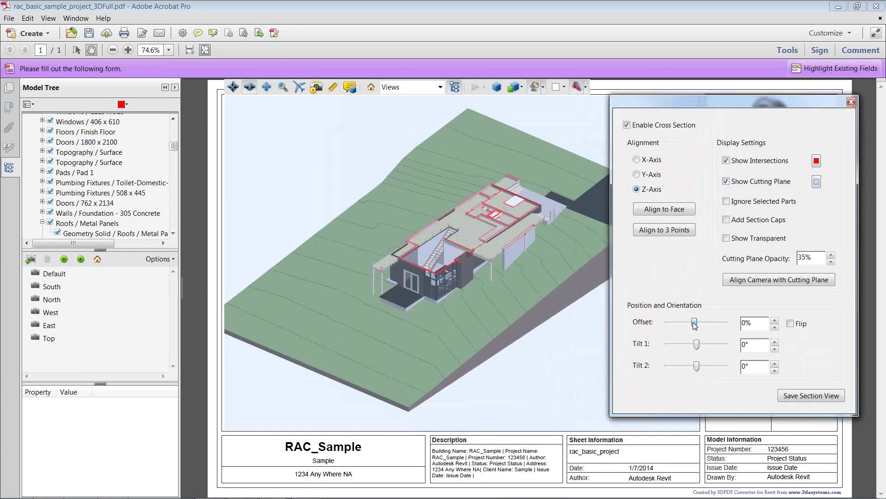
left_click_drag(697, 324, 698, 325)
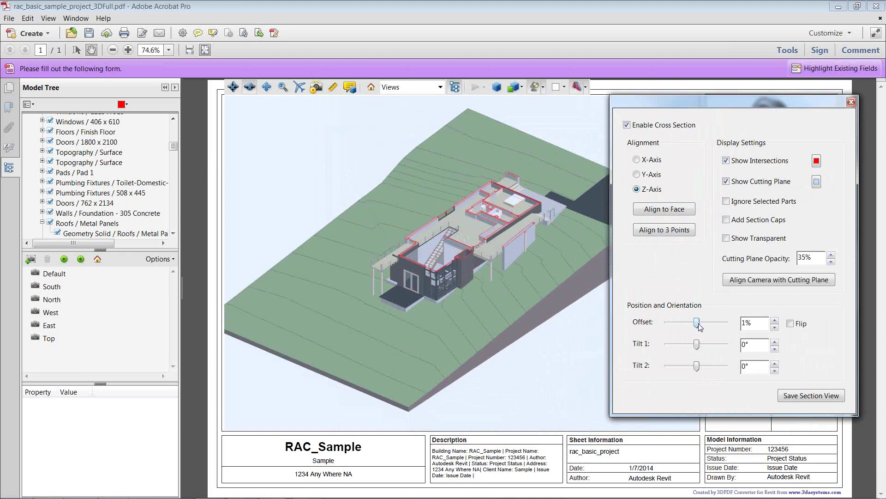
left_click_drag(699, 325, 698, 328)
Try aligning the cutting plane to a face, and close the cross section properties with the section shown again.
left_click(670, 209)
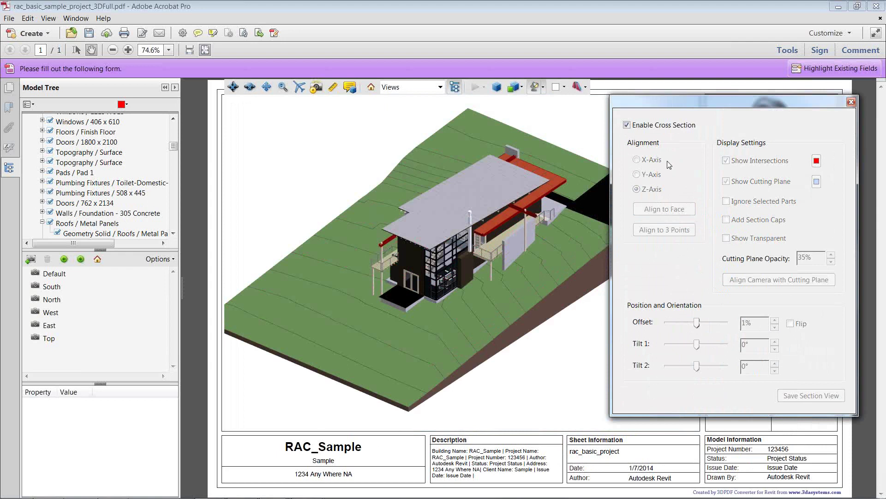
left_click(852, 101)
left_click(577, 86)
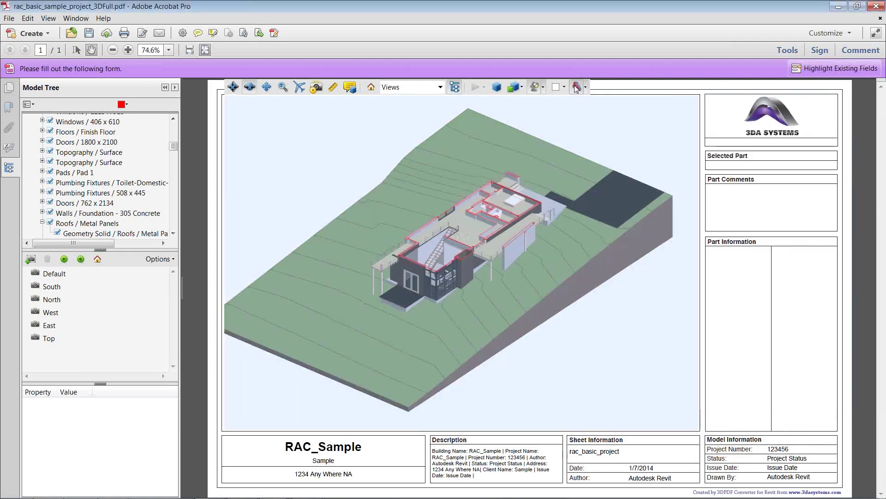
Reopen the cross section properties and set the cutting plane's Tilt 1 to -79° and offset to 23%.
left_click(585, 88)
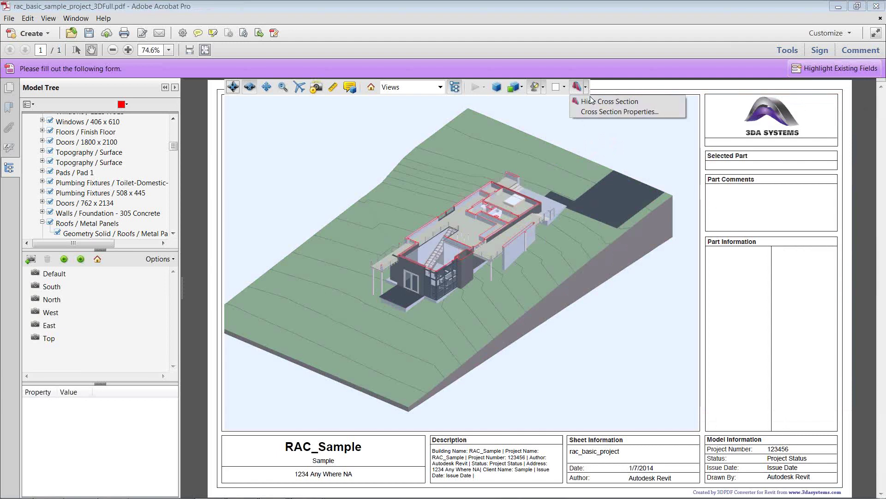
left_click(600, 112)
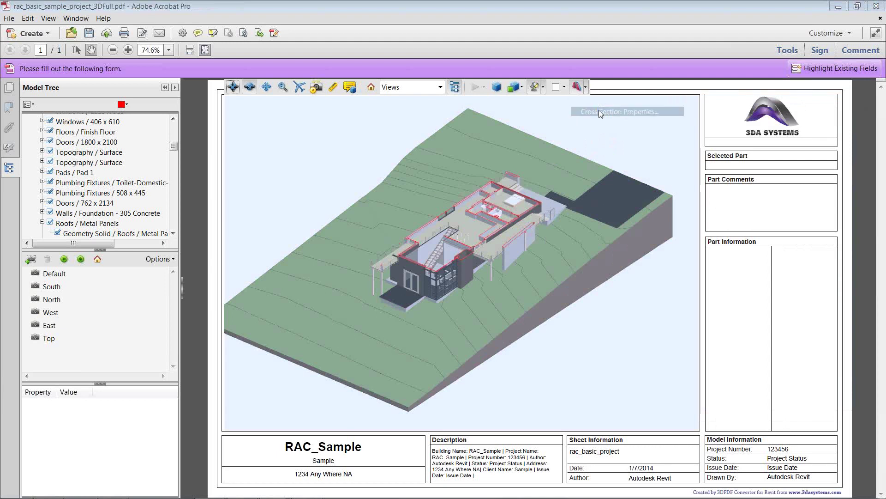
left_click_drag(463, 97, 734, 112)
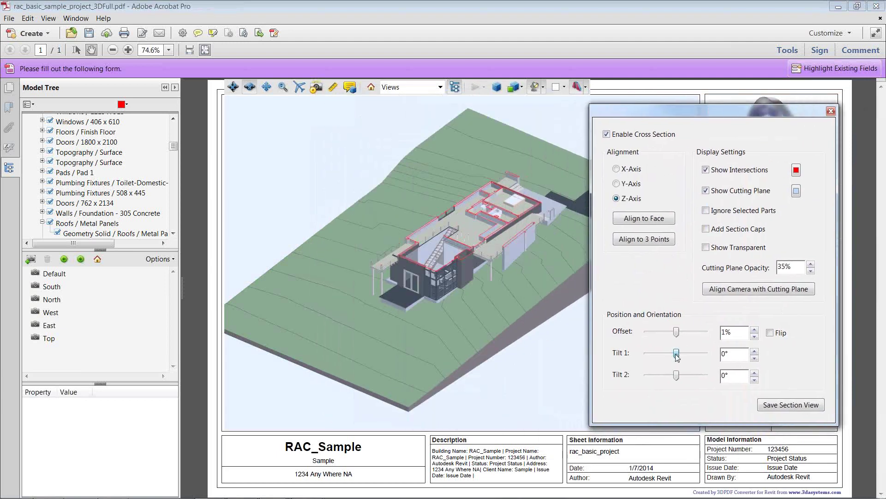
left_click_drag(676, 353, 683, 335)
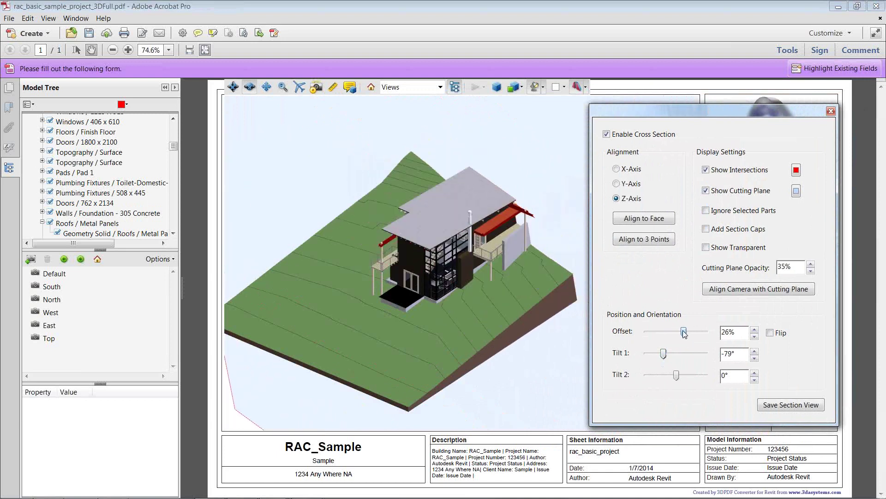
Spin, zoom and pan the sectioned model to examine the cut end of the house from the side.
left_click(493, 310)
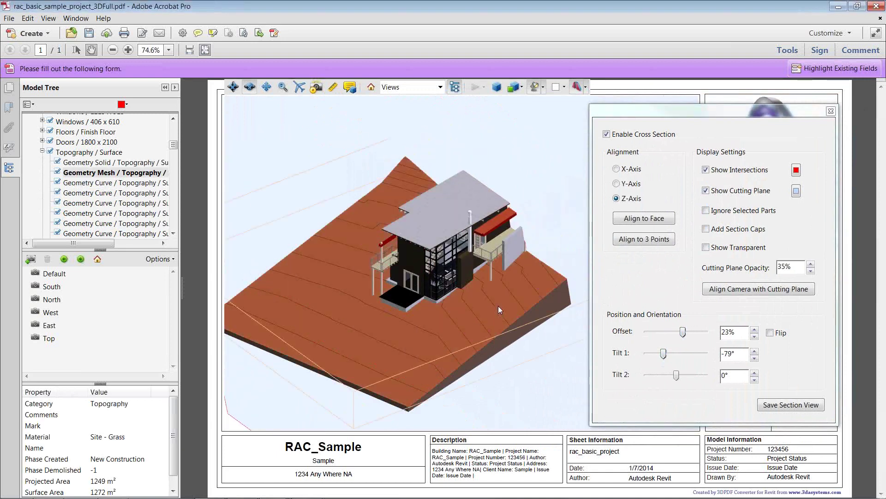
left_click_drag(497, 305, 420, 317)
left_click(267, 87)
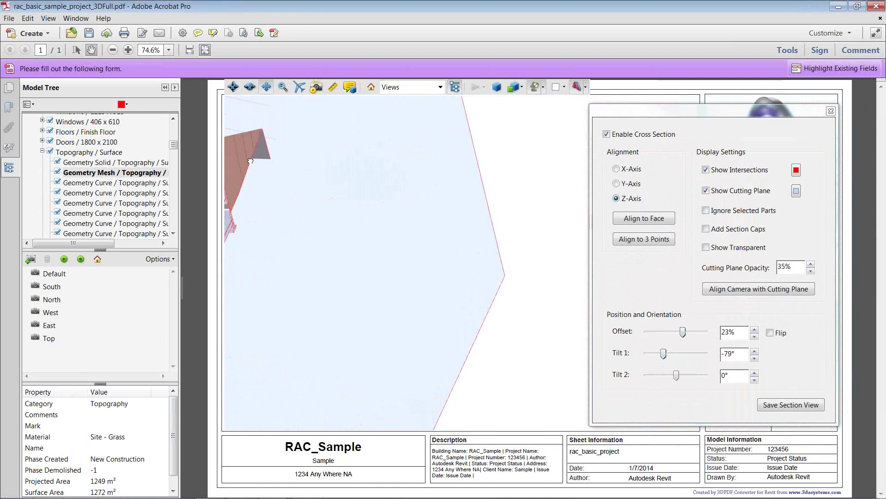
left_click_drag(426, 211, 437, 215)
scroll(438, 215, "down", 3)
left_click(250, 87)
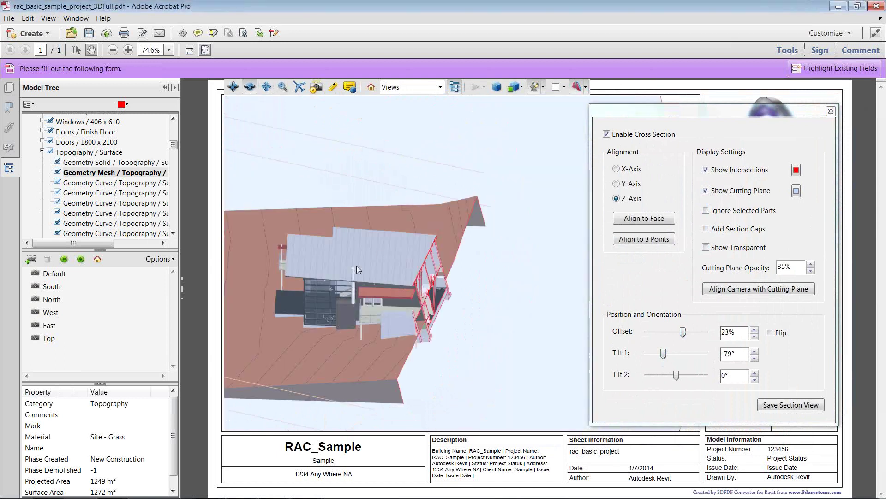
left_click_drag(357, 265, 427, 277)
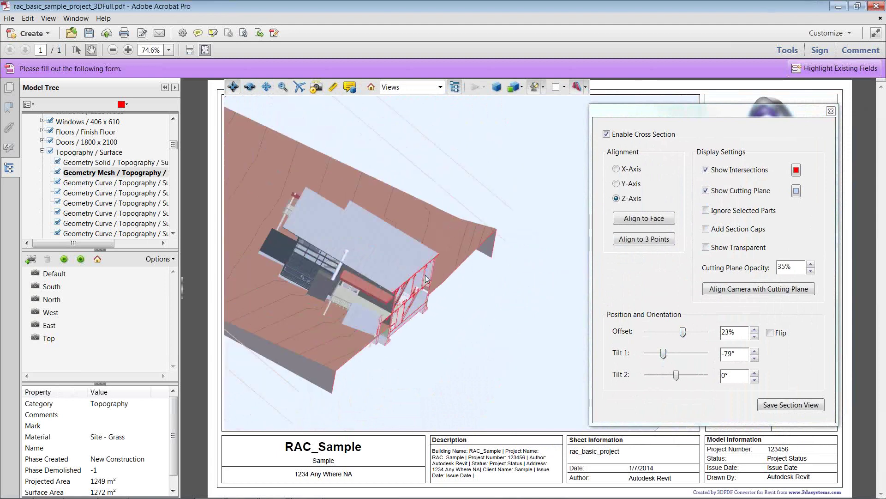
left_click_drag(353, 275, 277, 152)
left_click(266, 87)
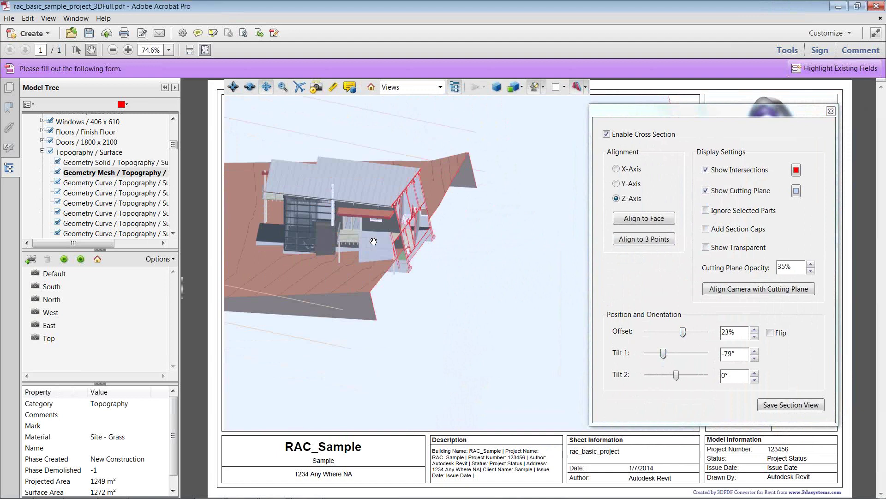
left_click_drag(376, 240, 473, 268)
Move the cross section properties aside, and turn and recentre the model until the house's cut face points forward.
left_click_drag(746, 113, 791, 101)
left_click(249, 87)
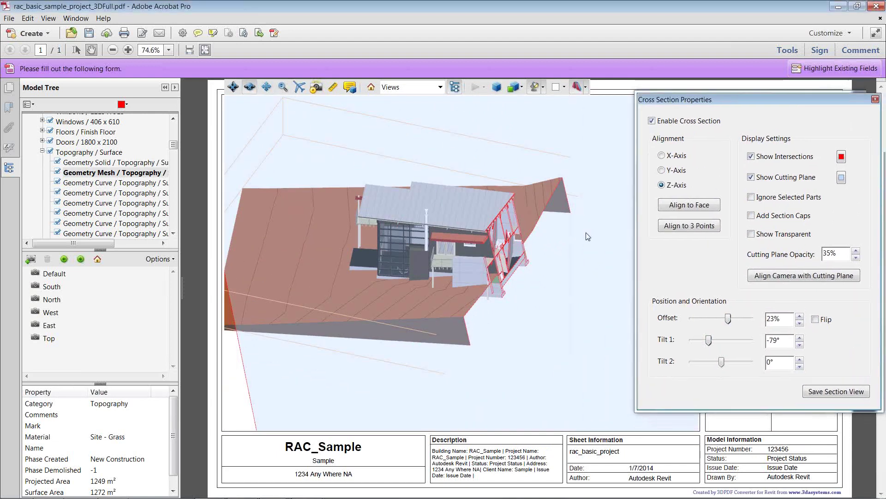
left_click_drag(561, 234, 364, 215)
left_click(266, 87)
left_click_drag(292, 199, 484, 268)
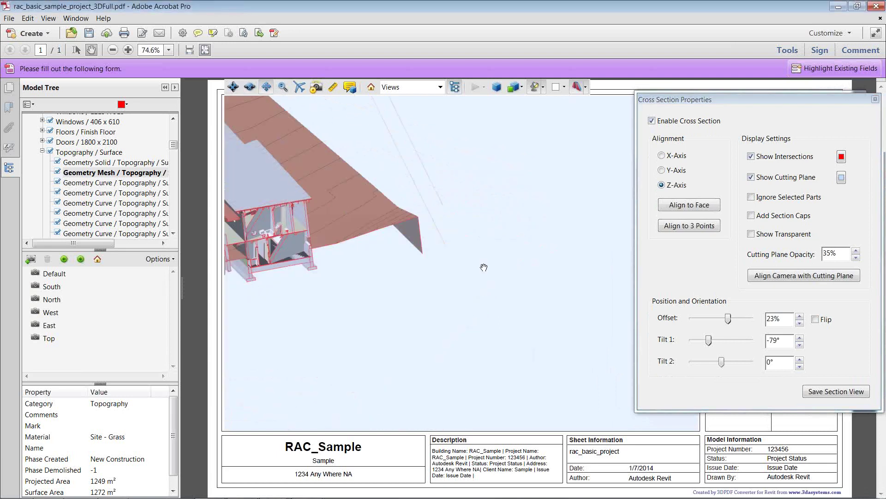
Adjust the cutting plane to an offset of 22%, Tilt 1 of -96° and Tilt 2 of 39°.
left_click(775, 275)
left_click(712, 343)
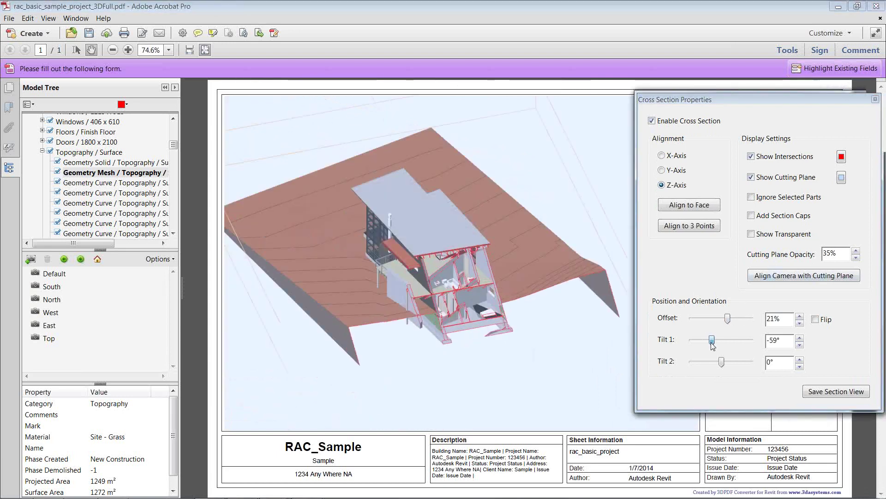
left_click_drag(714, 345, 728, 363)
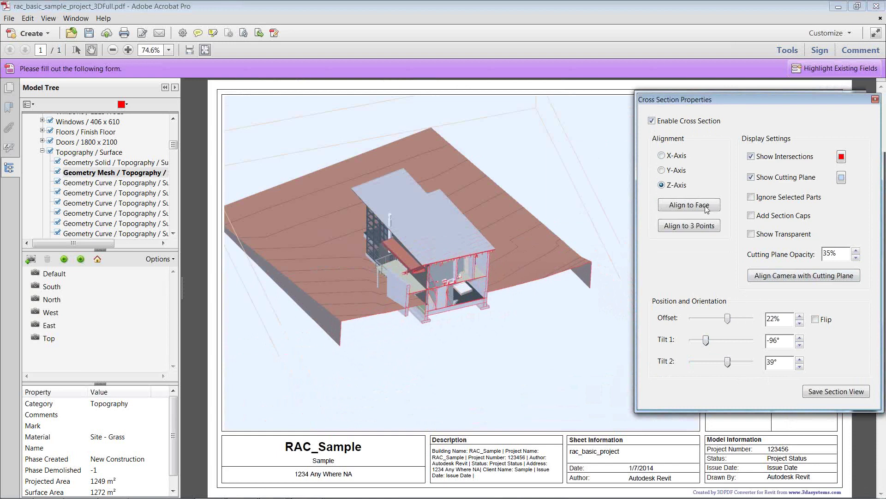
Disable the cross section, close its properties and deselect the terrain.
left_click(652, 122)
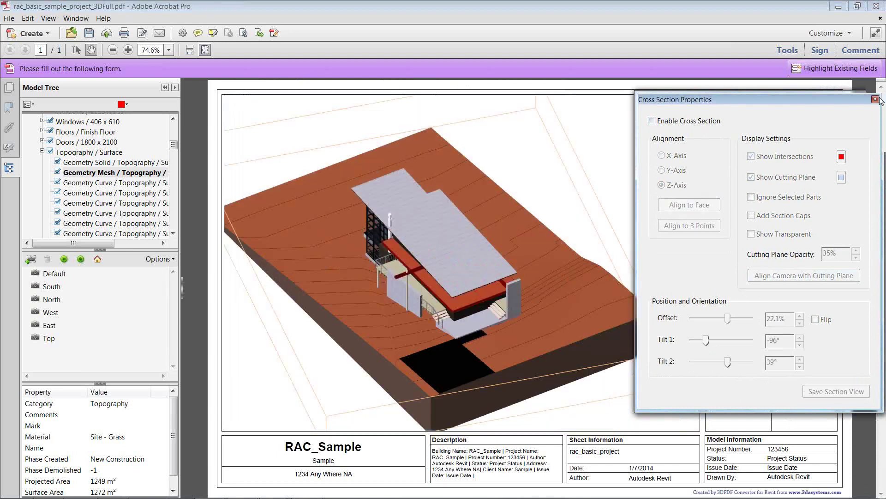
left_click(876, 99)
left_click(286, 113)
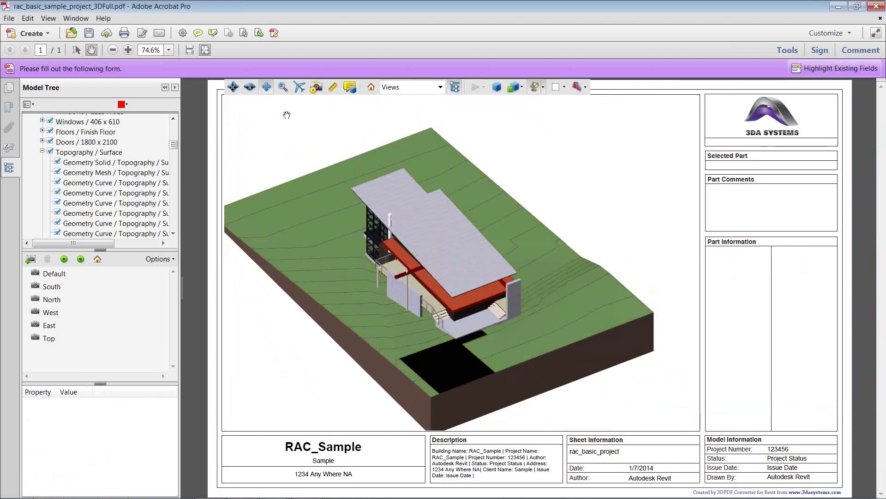
Spin and pan the whole model until the glazed corner and long roof of the house show at an angle from above.
left_click(249, 87)
left_click_drag(335, 292, 283, 263)
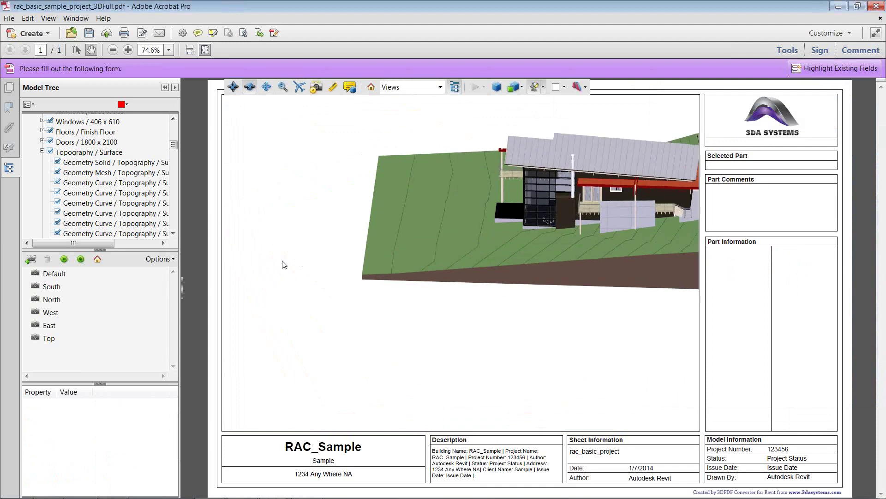
left_click(266, 89)
left_click_drag(467, 214, 322, 254)
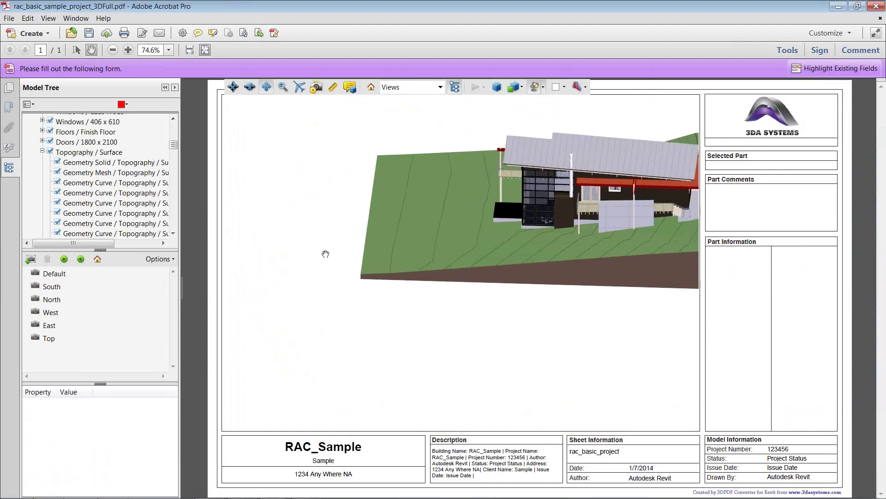
left_click(249, 88)
left_click_drag(280, 299, 353, 298)
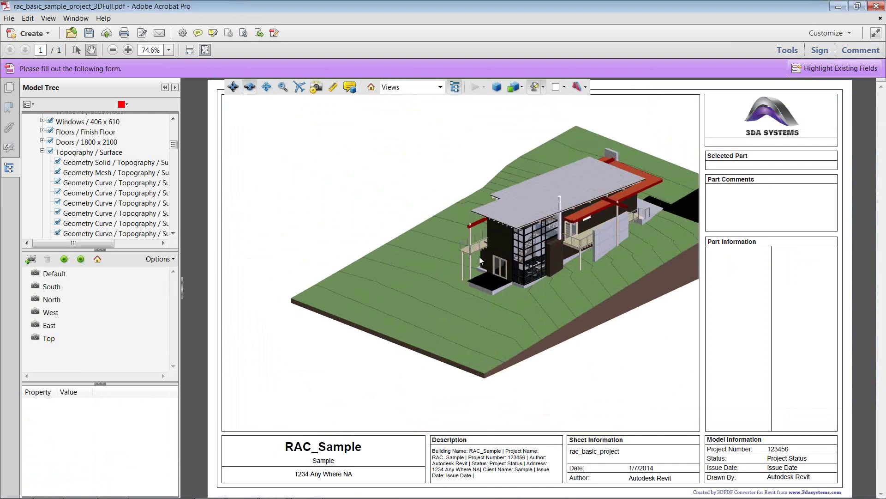
mouse_move(192, 496)
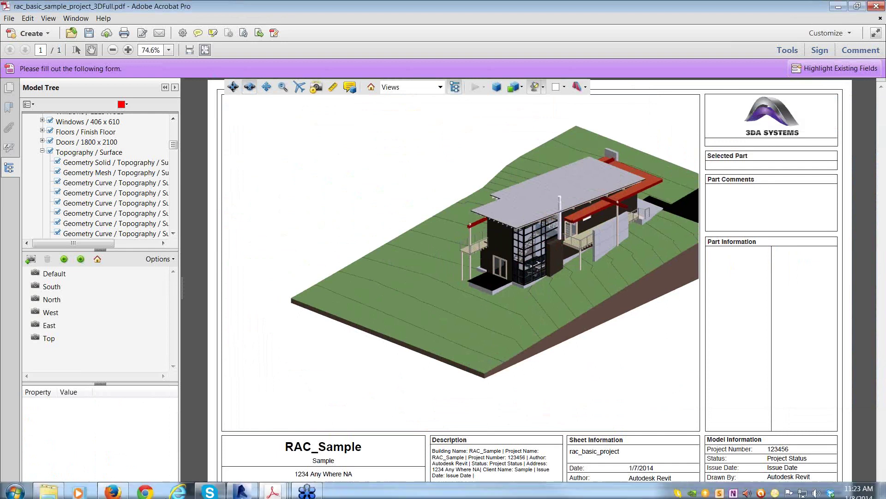
Switch to the 3DA_Adobe Reader 3D PDF Basics guide and read on from mouse navigation through Step 5, Use the 3D Tools.
left_click(268, 495)
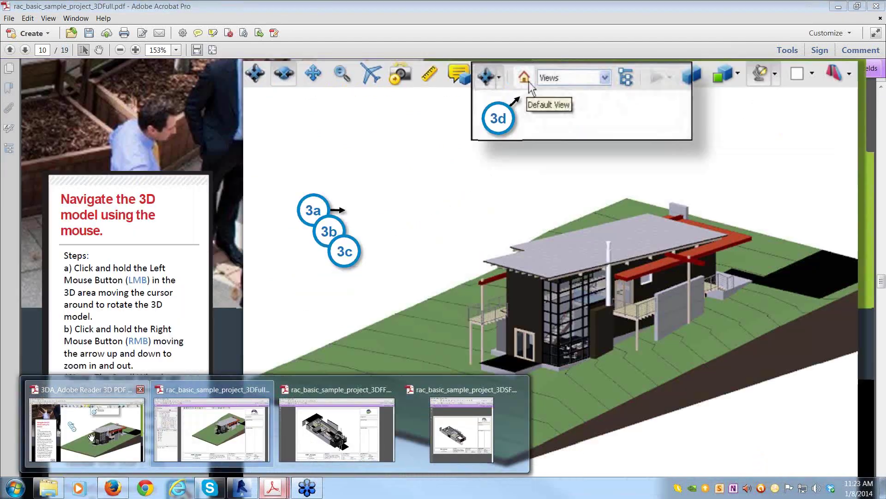
left_click(90, 436)
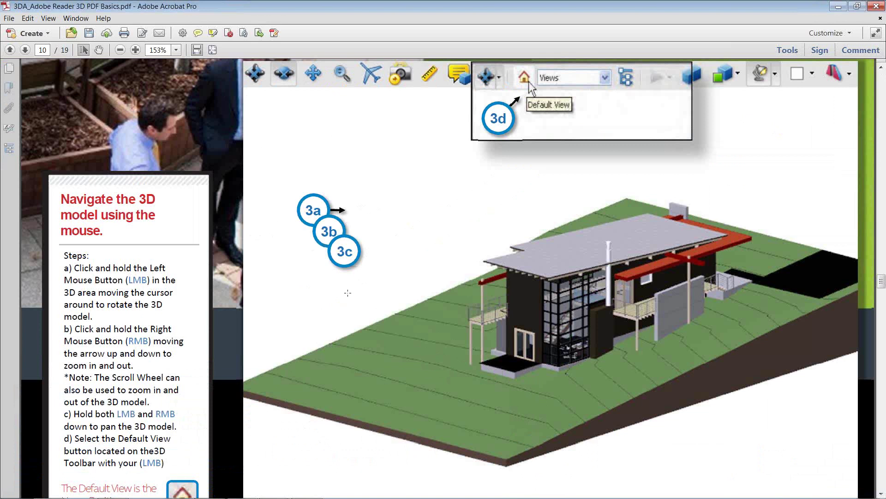
scroll(347, 293, "down", 12)
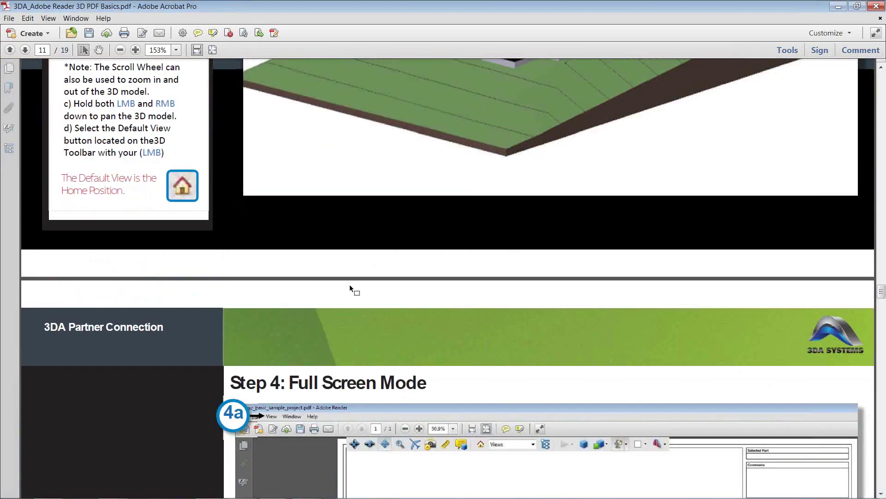
scroll(350, 285, "down", 7)
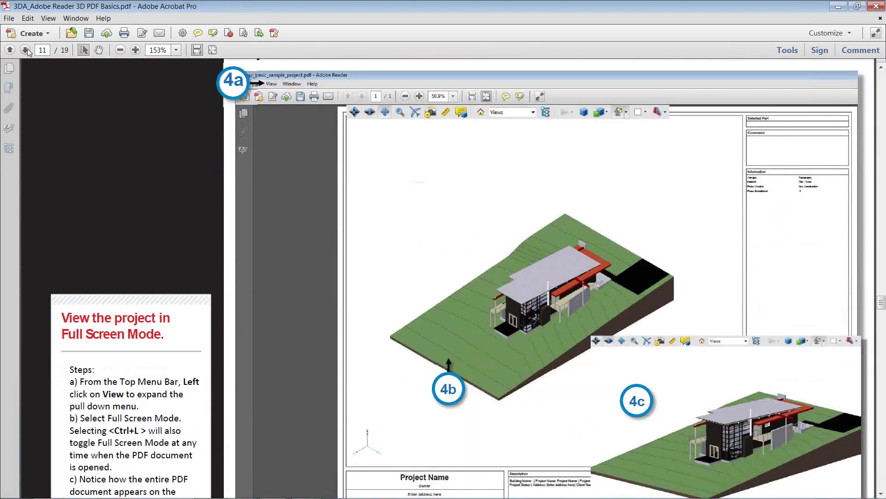
left_click(26, 50)
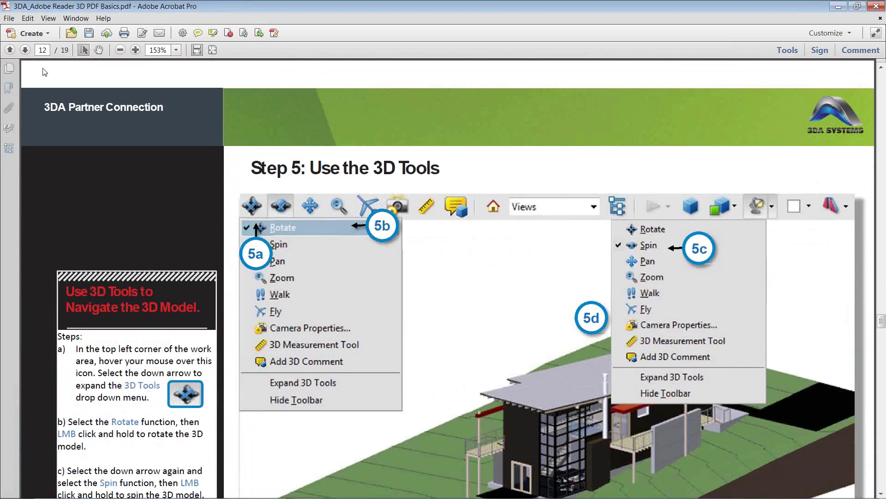
scroll(344, 227, "down", 3)
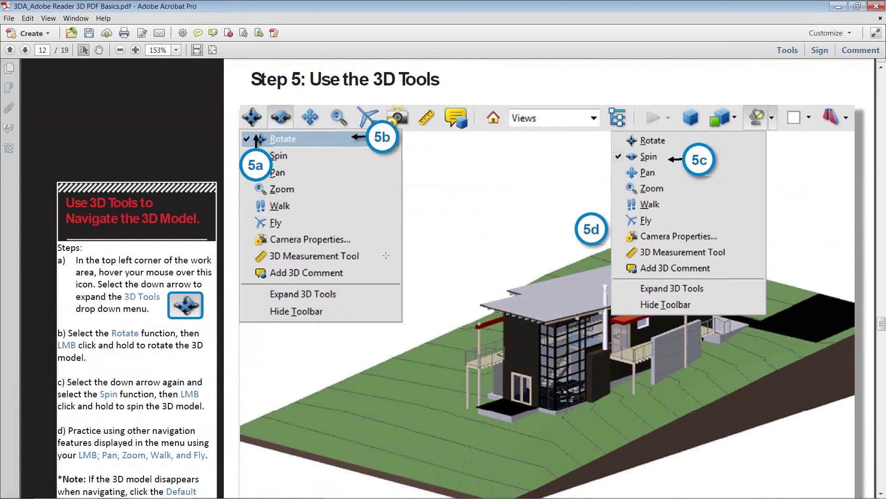
Advance the guide past Step 6 to Step 7, Expand Model Tree, and read what its three panes show.
left_click(25, 50)
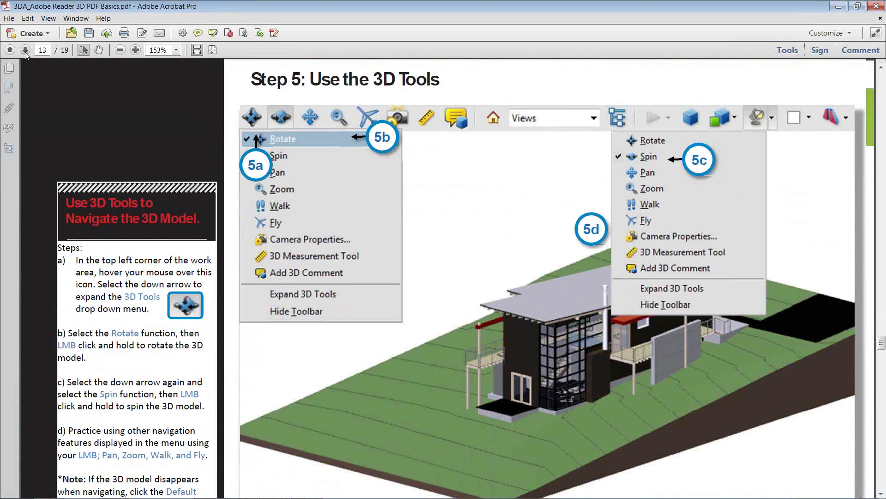
scroll(114, 215, "down", 3)
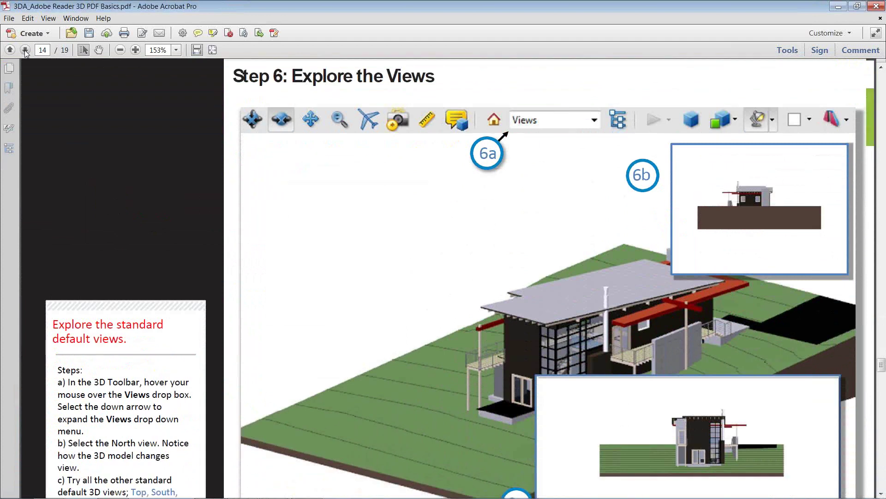
left_click(25, 50)
scroll(98, 223, "down", 1)
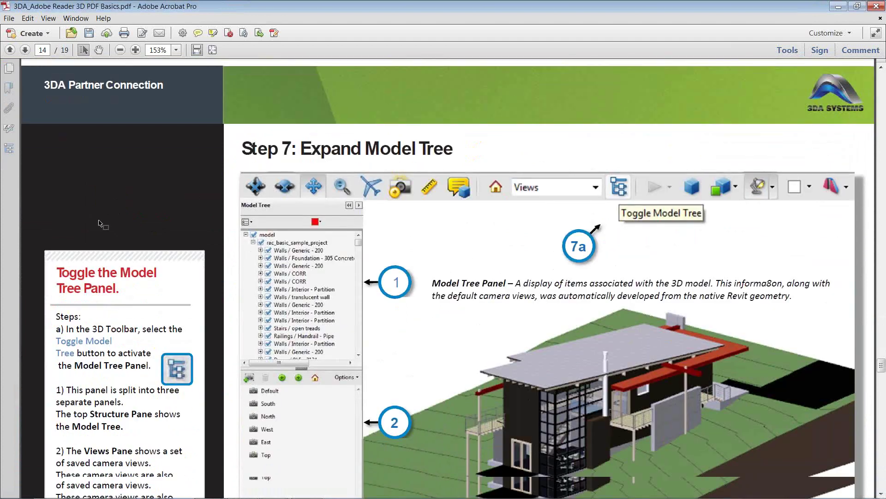
scroll(101, 225, "down", 5)
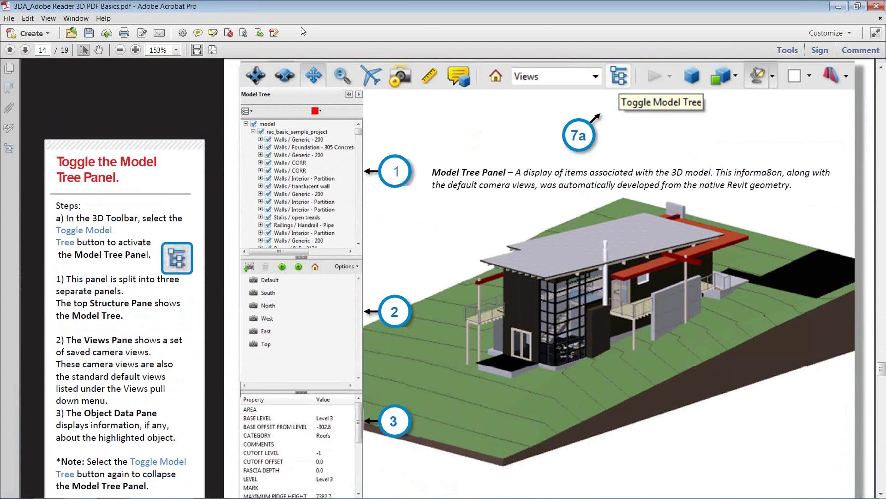
scroll(402, 60, "down", 1)
scroll(402, 61, "up", 1)
scroll(549, 277, "down", 1)
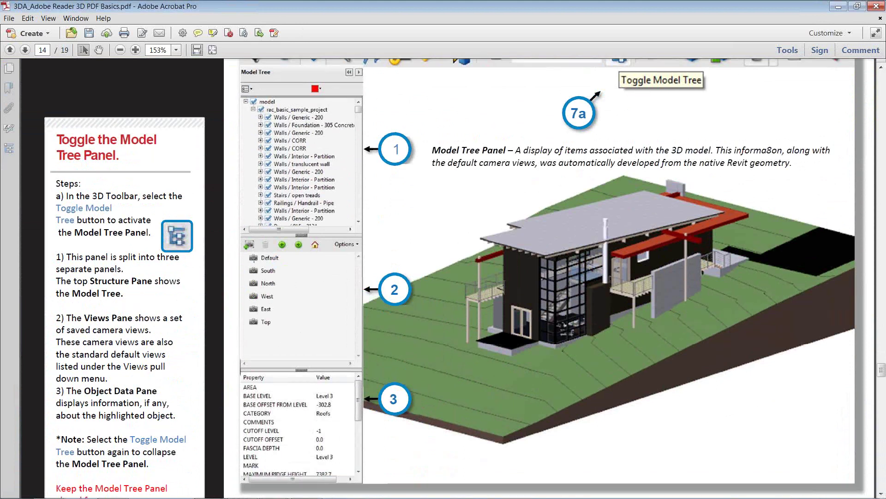
scroll(553, 277, "down", 1)
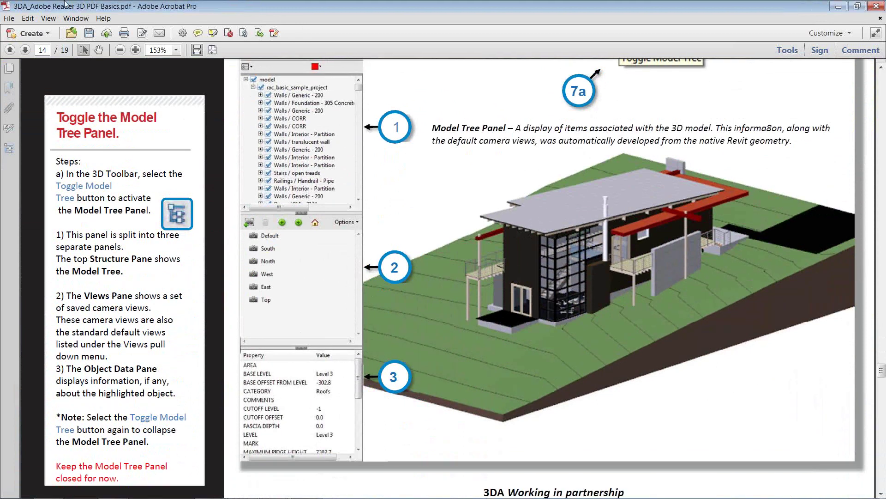
Go to Step 8, Toggle Perspective View, and compare the orthographic and perspective descriptions and pictures.
left_click(26, 50)
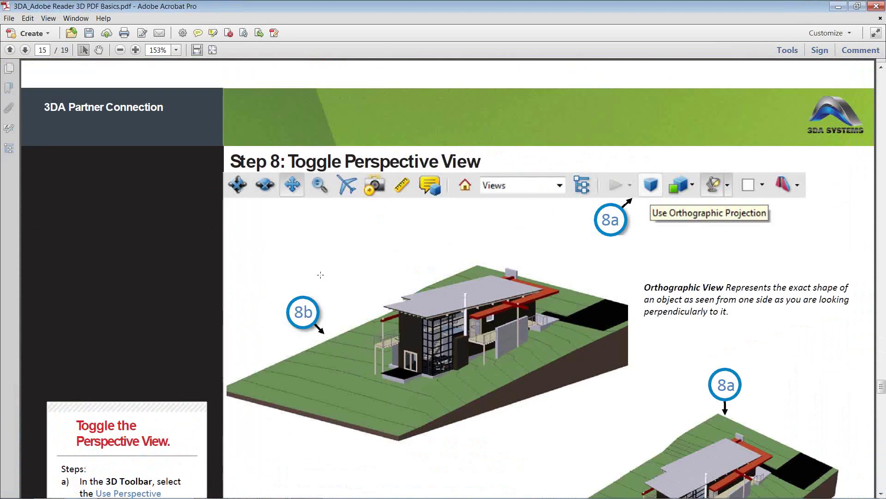
scroll(321, 275, "down", 3)
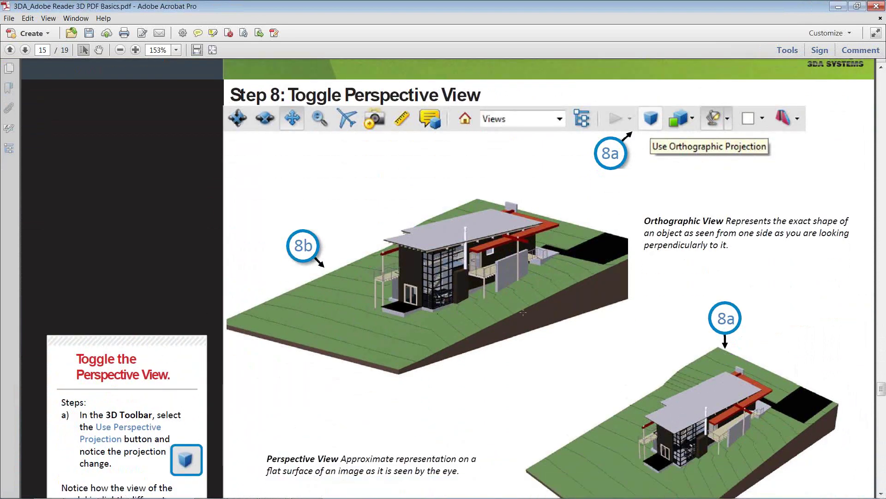
left_click(632, 326)
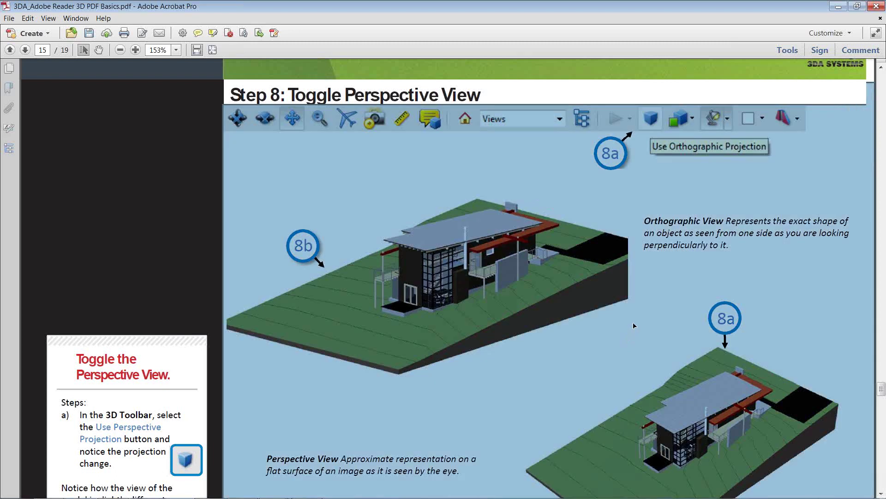
scroll(633, 326, "down", 6)
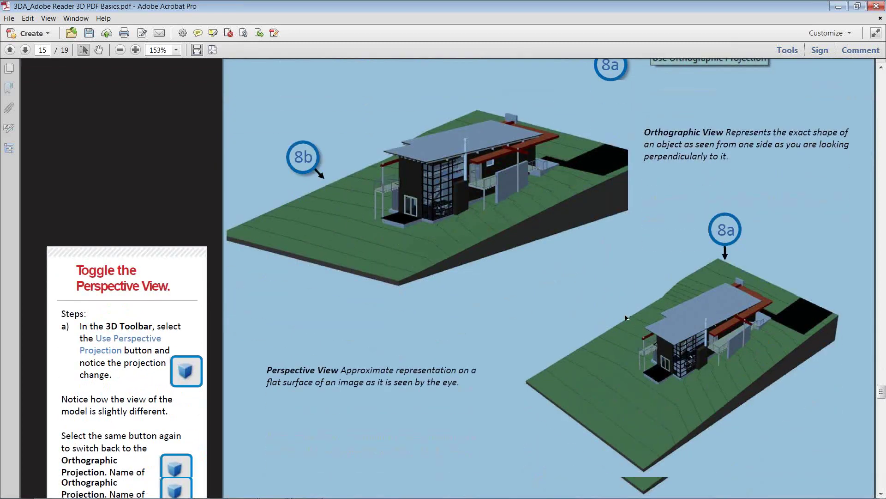
scroll(628, 320, "up", 1)
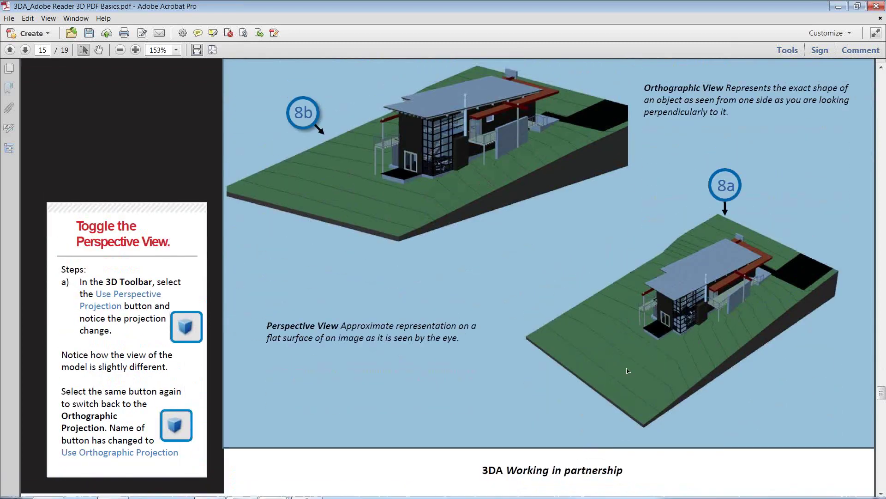
scroll(595, 364, "up", 1)
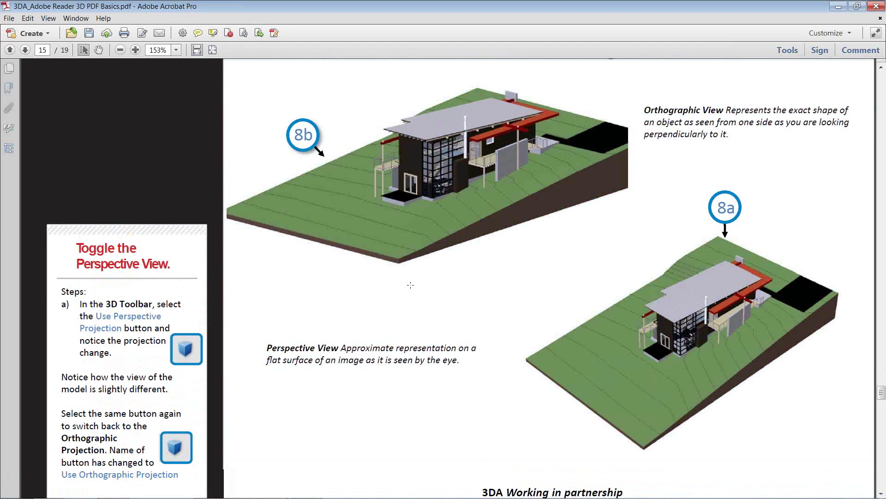
Switch to rac_basic_sample_project_3DFF.pdf and spin the roofless floor model with the Spin tool.
mouse_move(215, 498)
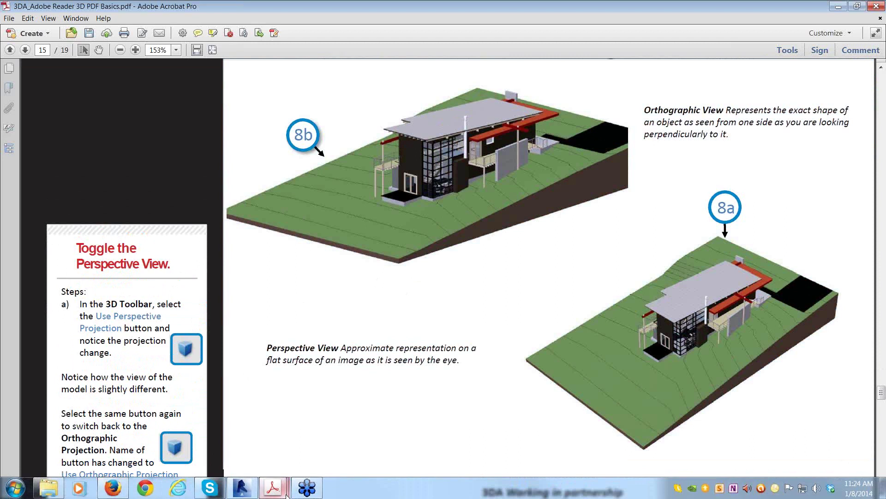
mouse_move(287, 495)
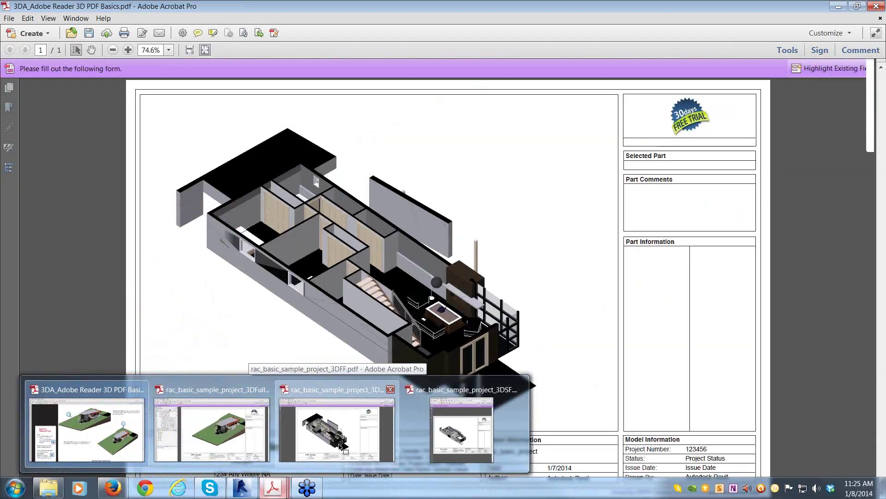
left_click(340, 447)
left_click(168, 87)
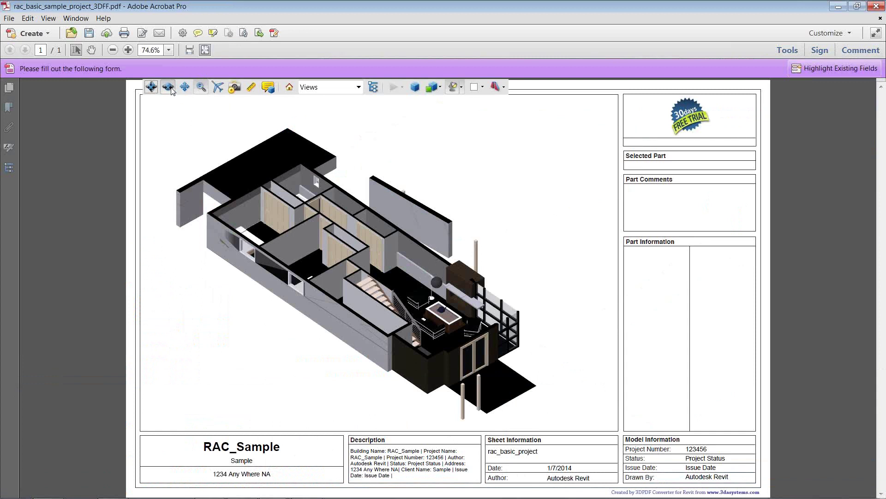
left_click_drag(222, 301, 479, 214)
Apply Isolate and Set Pivot Center in the floor model's view and spin the model slightly.
right_click(443, 174)
mouse_move(445, 176)
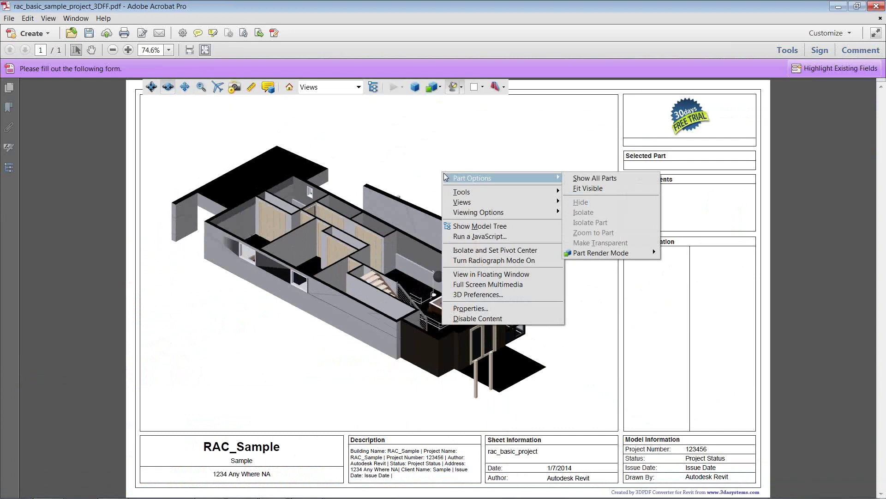
left_click(512, 251)
left_click_drag(411, 264, 457, 238)
Turn radiograph mode on for the floor model and zoom in on the staircase and living area.
right_click(485, 195)
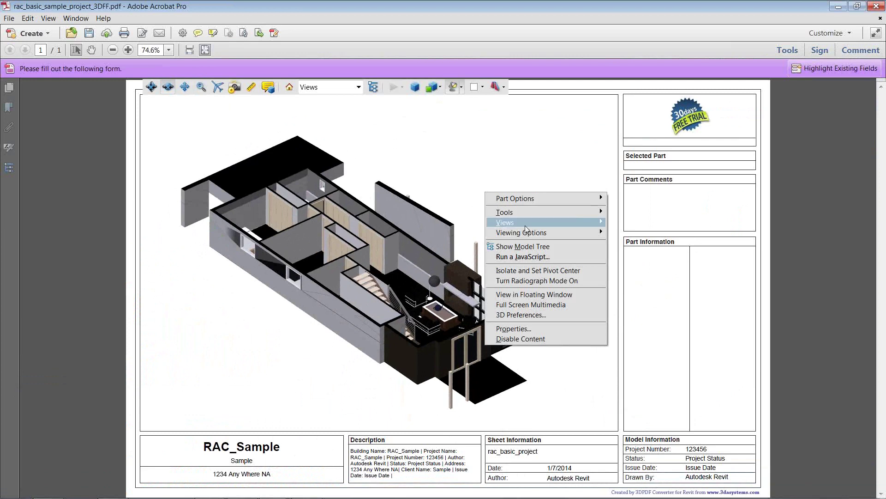
left_click(533, 281)
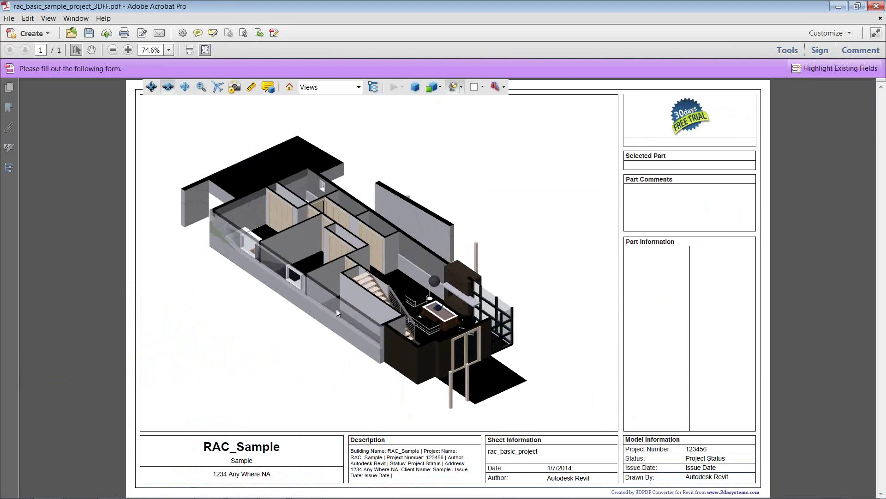
scroll(336, 308, "up", 5)
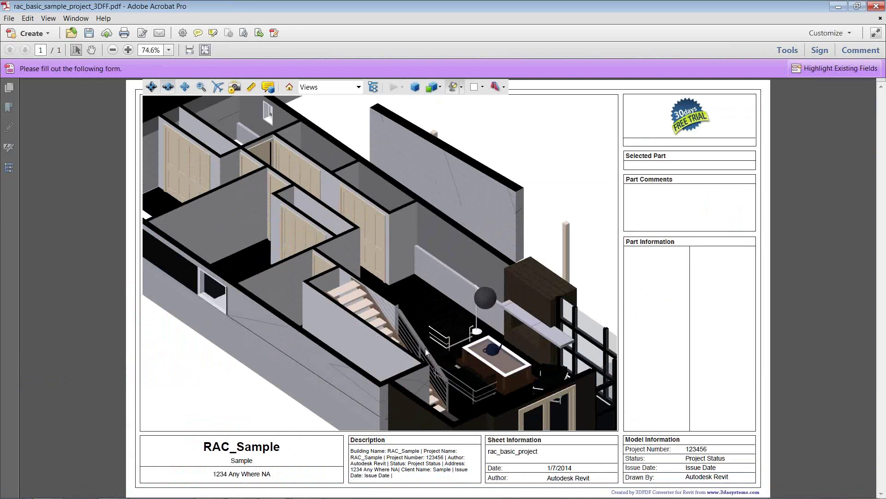
Switch to rac_basic_sample_project_3DFull.pdf, select the terrain and pan the model until the house sits near the middle of the view.
mouse_move(322, 495)
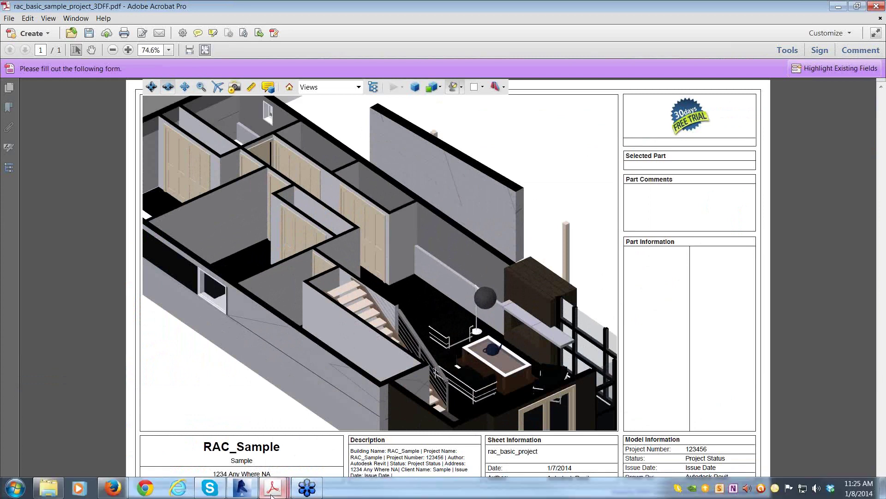
mouse_move(273, 493)
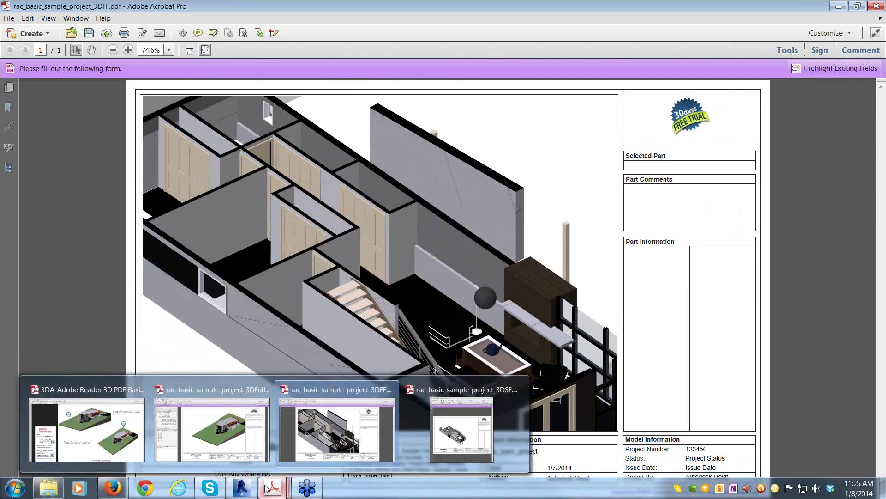
left_click(241, 457)
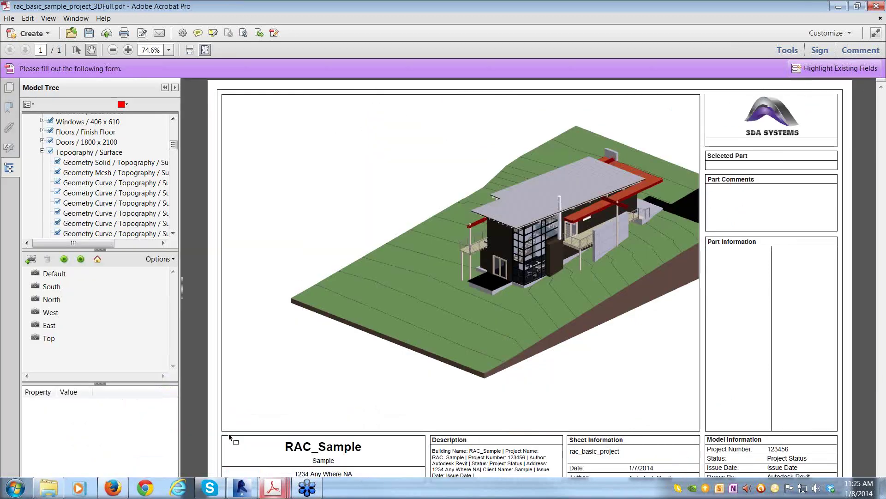
left_click(444, 314)
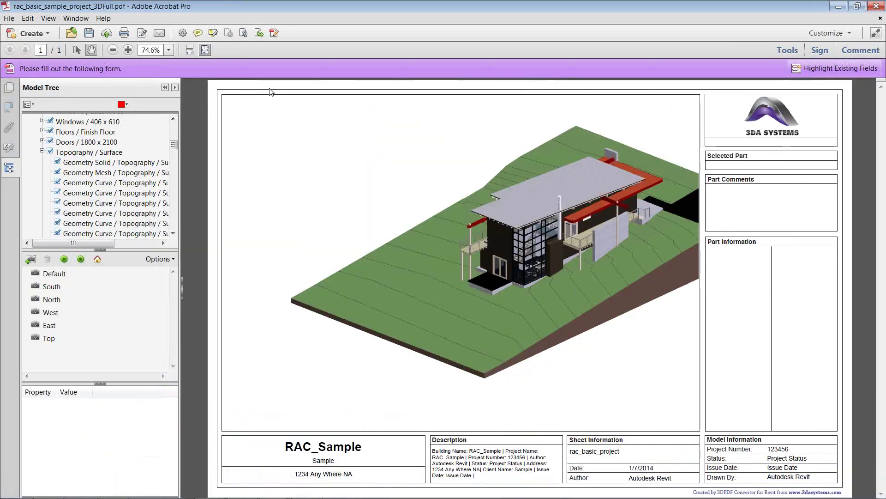
left_click(267, 87)
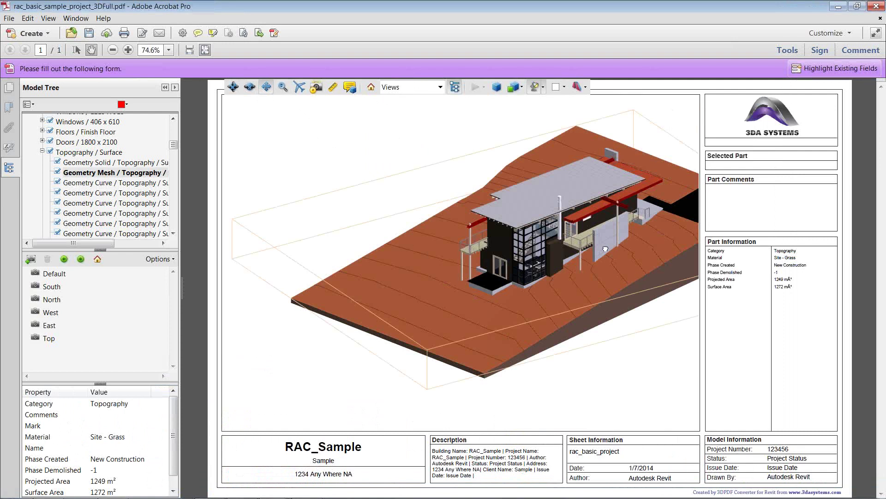
left_click_drag(605, 249, 478, 259)
Turn radiograph mode on for the full house model, and tilt and enlarge it to look down through the roof.
right_click(477, 253)
left_click(541, 343)
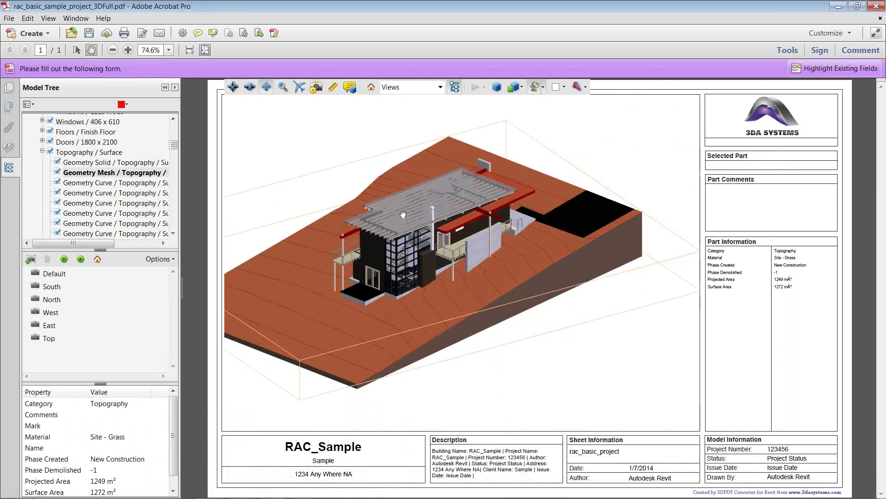
scroll(404, 215, "up", 5)
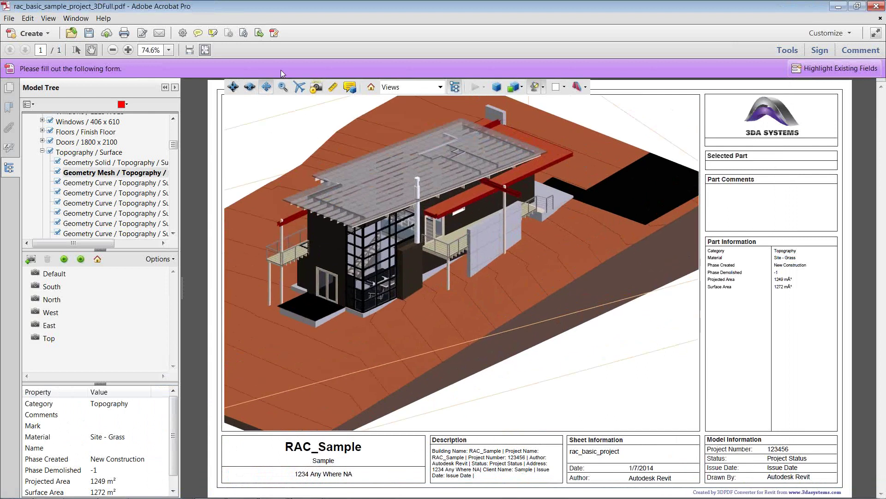
left_click_drag(410, 198, 405, 193)
left_click_drag(437, 224, 449, 233)
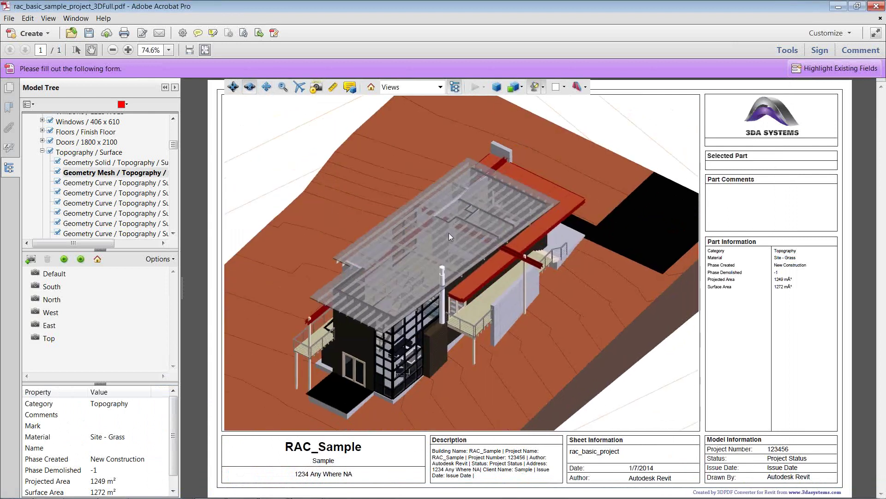
scroll(445, 227, "up", 3)
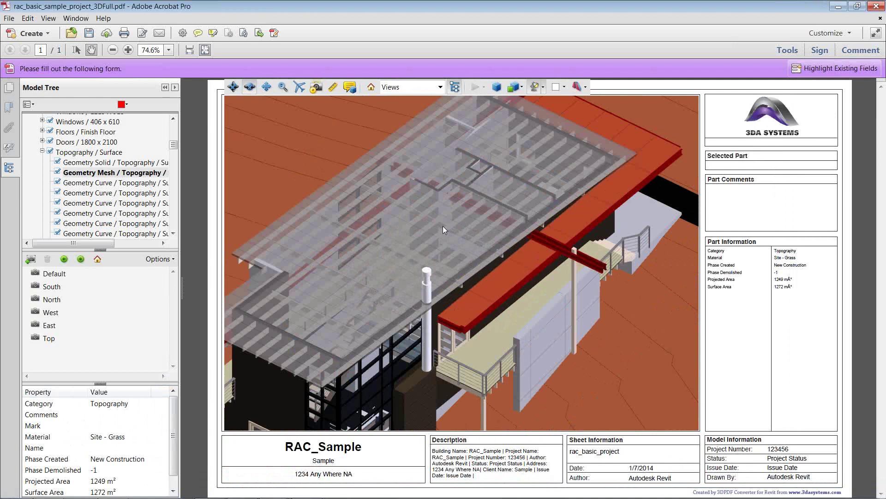
Turn radiograph mode off, select the metal panel roof and shrink the model until the whole house fits in view.
right_click(443, 228)
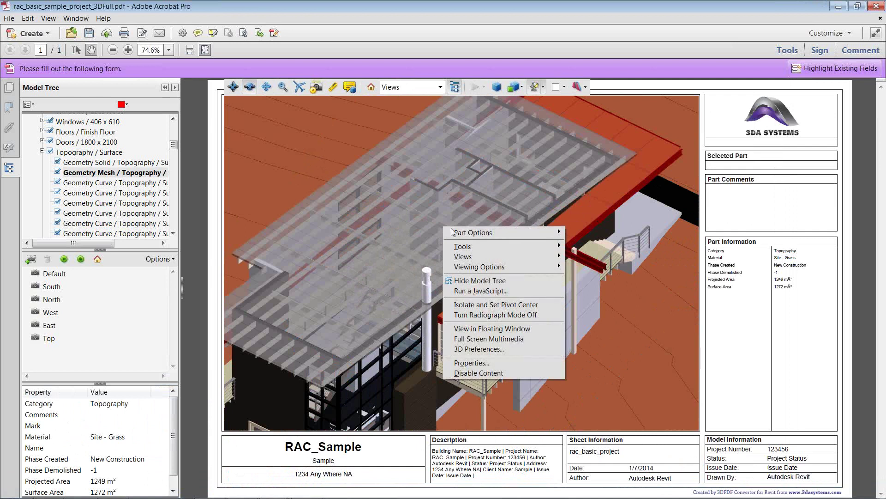
left_click(520, 318)
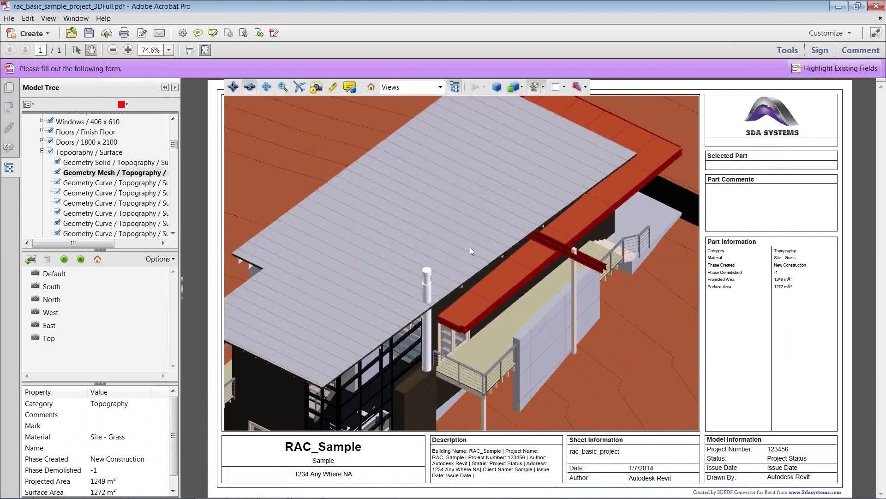
left_click(464, 299)
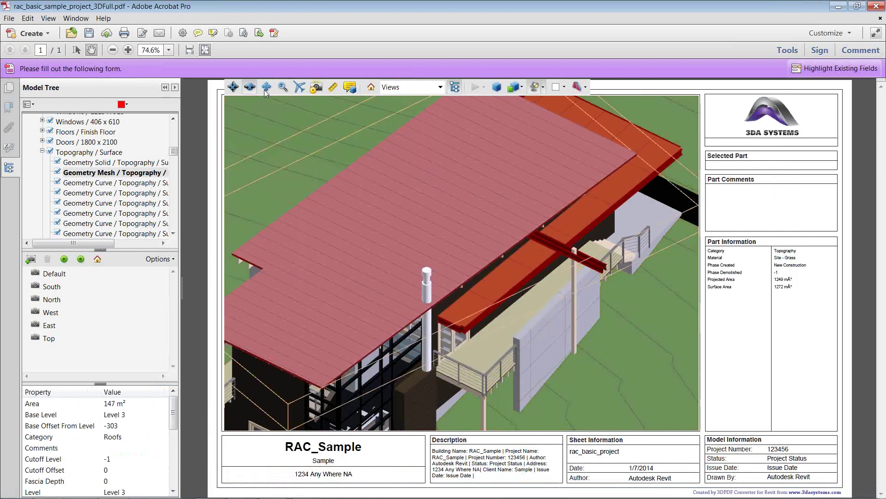
scroll(420, 258, "down", 10)
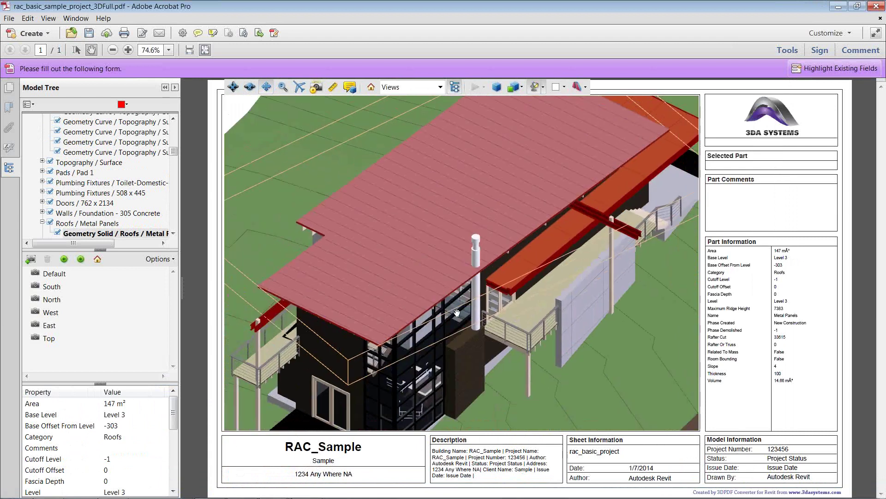
scroll(477, 314, "down", 3)
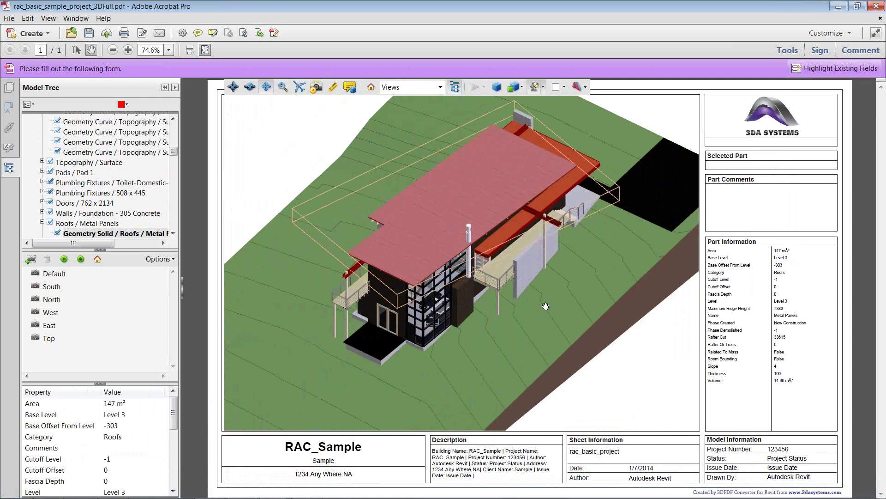
Restore the Default view, then spin and enlarge the model to face the glazed corner of the house.
left_click(52, 287)
left_click(54, 273)
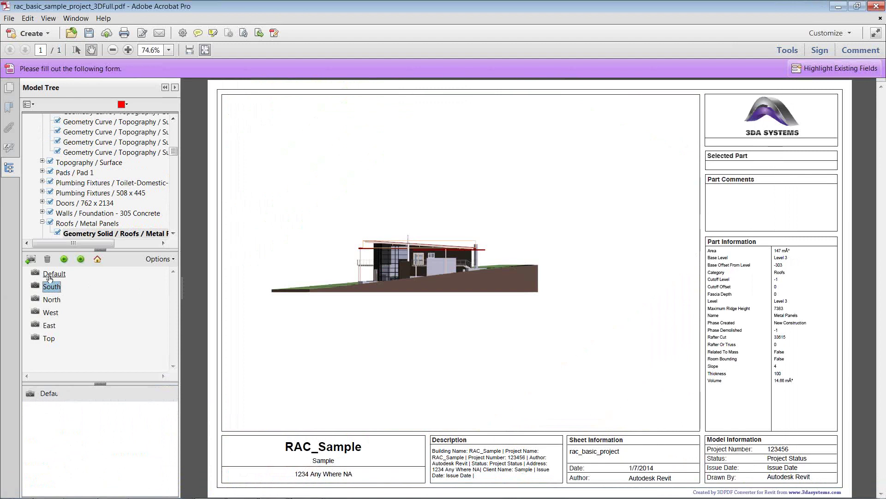
left_click(250, 87)
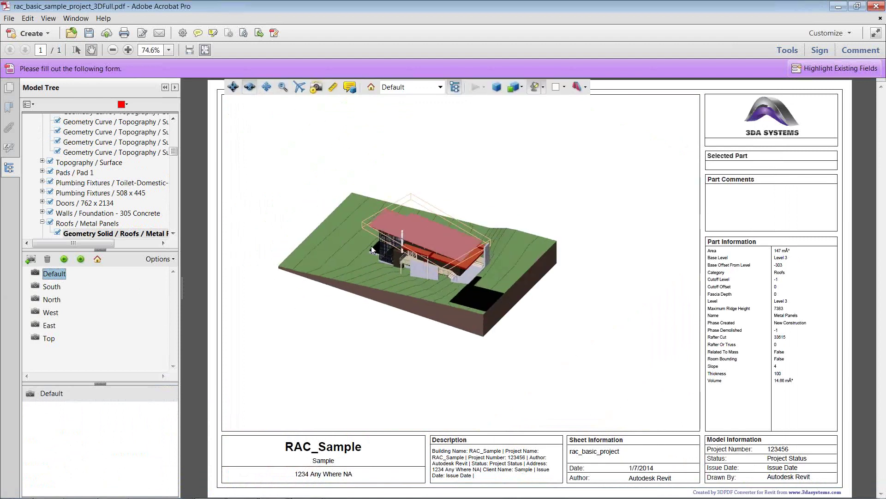
left_click_drag(371, 245, 490, 248)
left_click_drag(363, 324, 445, 279)
left_click(267, 86)
scroll(449, 293, "up", 9)
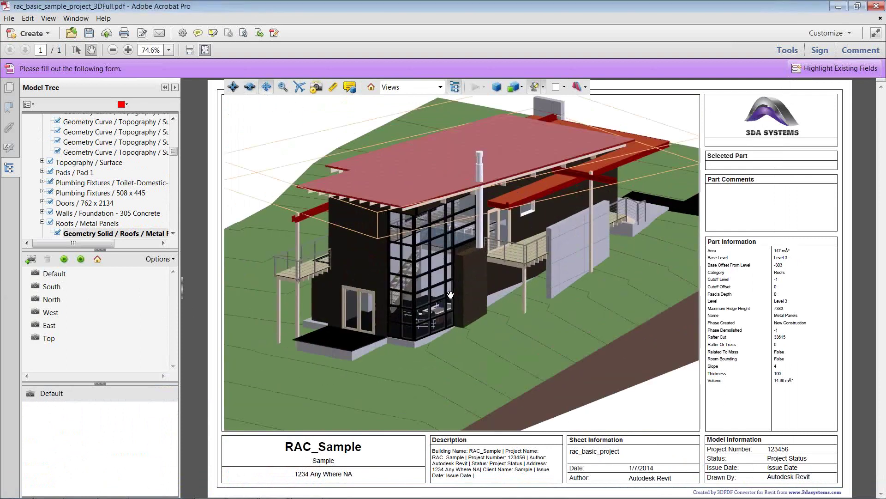
left_click(441, 87)
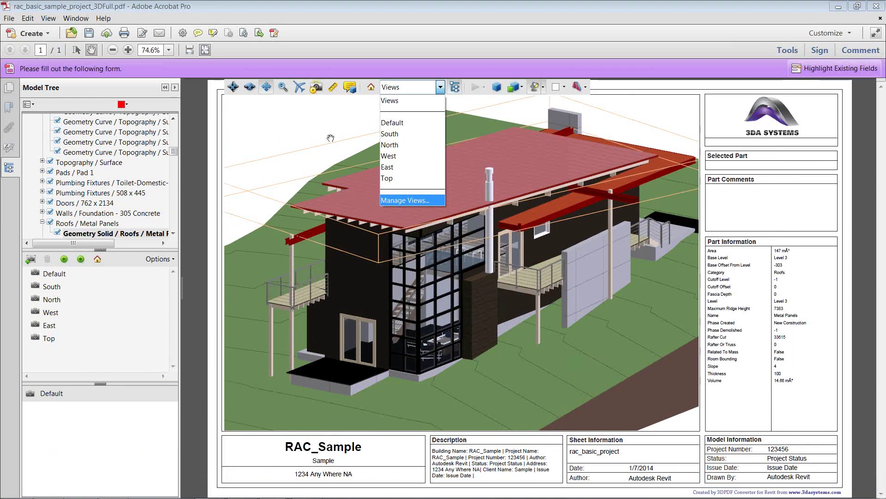
left_click(268, 127)
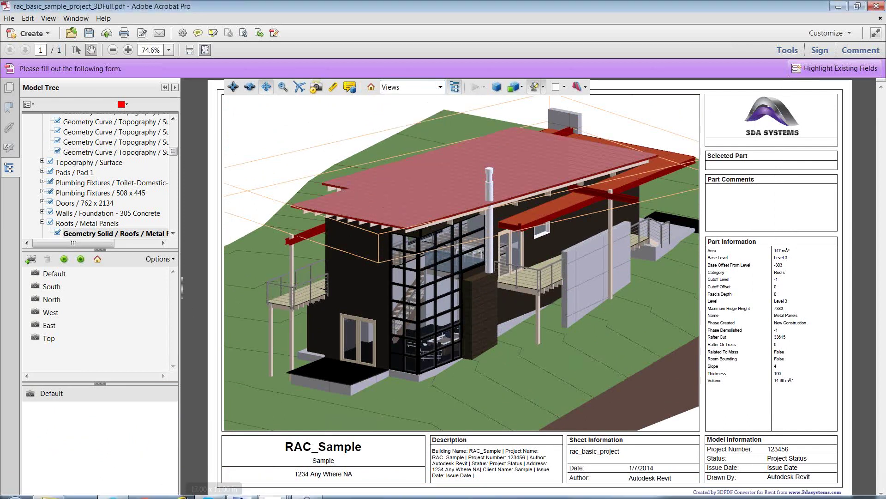
Switch to 3DA_Adobe Reader 3D PDF Basics.pdf and read its perspective view and Change Display Mode pages.
mouse_move(294, 494)
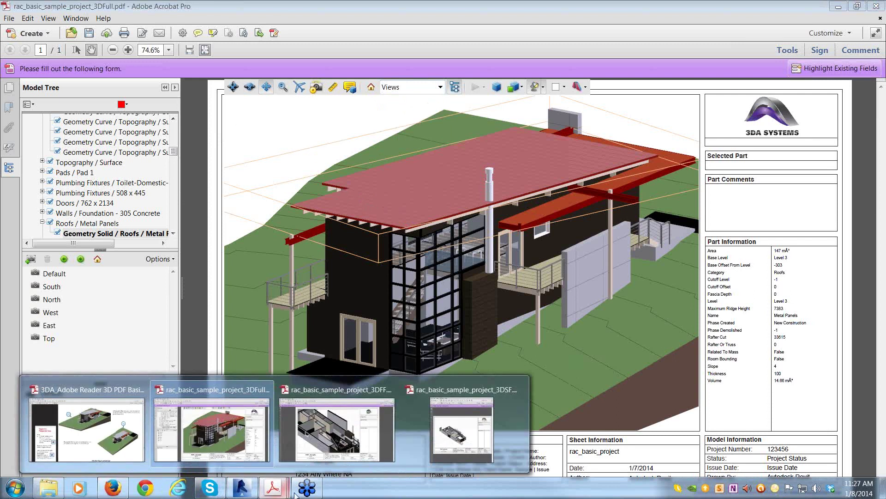
left_click(146, 453)
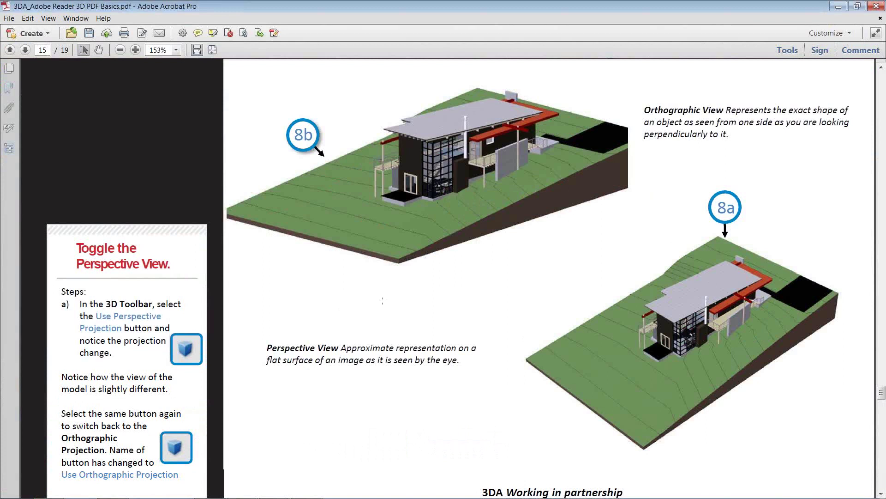
scroll(384, 301, "down", 5)
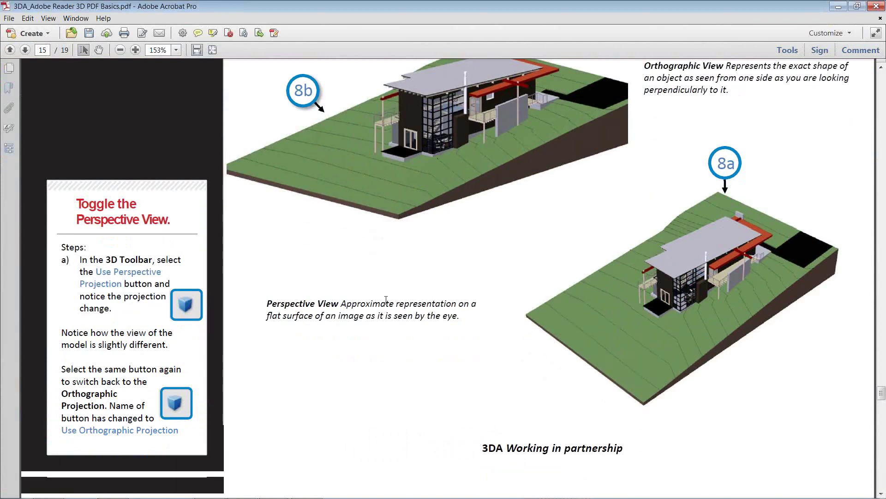
scroll(390, 300, "down", 12)
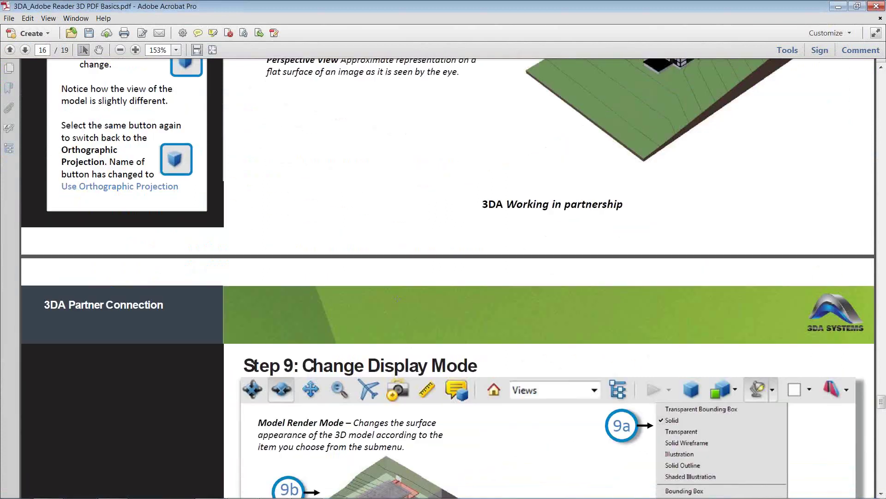
scroll(399, 296, "down", 2)
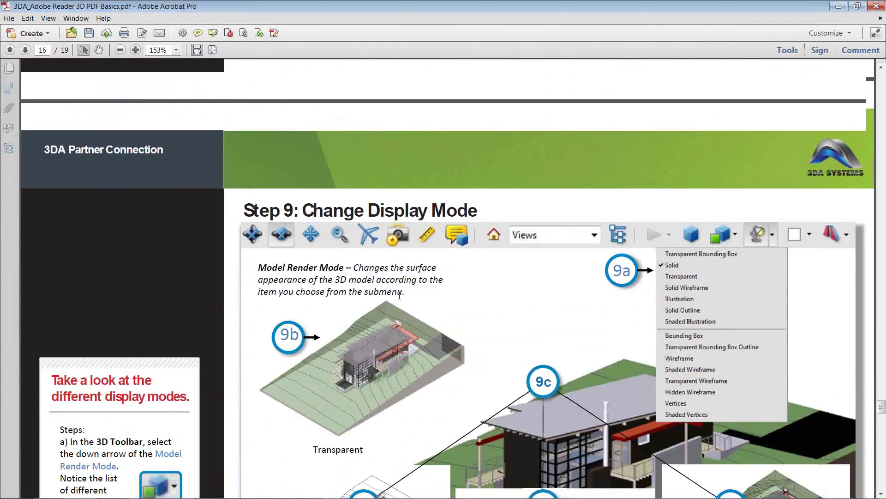
scroll(400, 295, "down", 8)
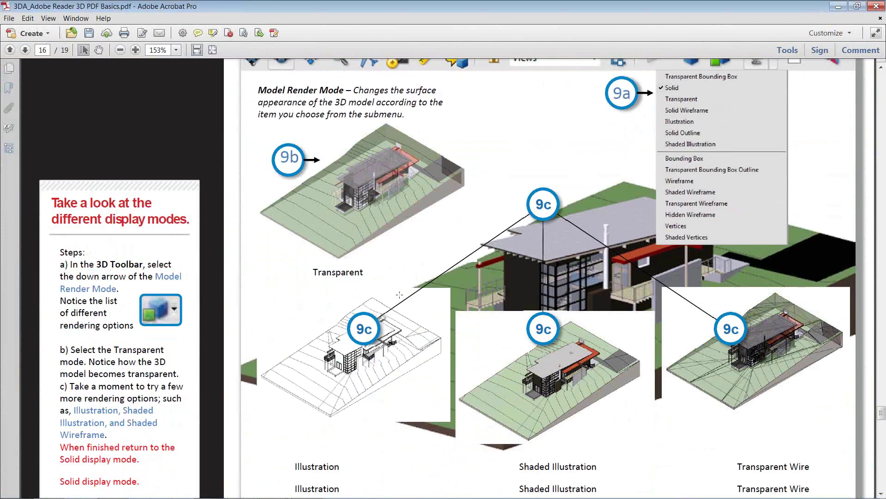
scroll(400, 294, "down", 3)
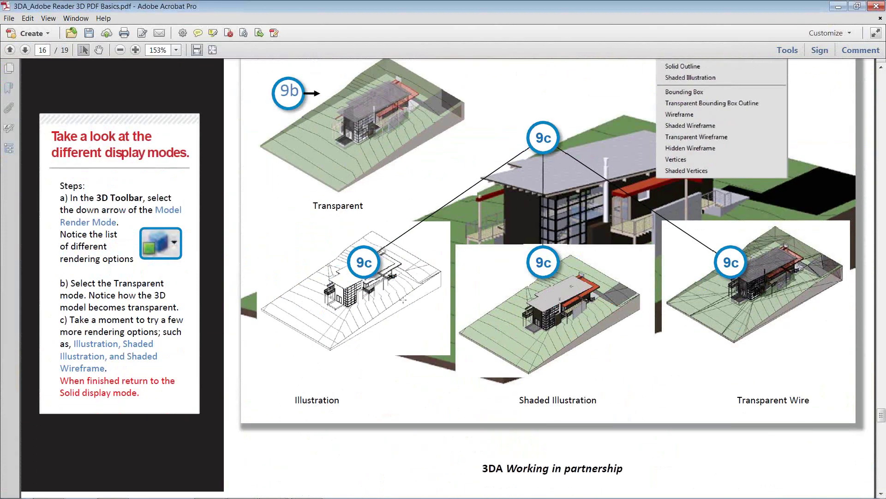
Read the guide's lighting, background color and recap pages, then return to the full house model.
left_click(25, 50)
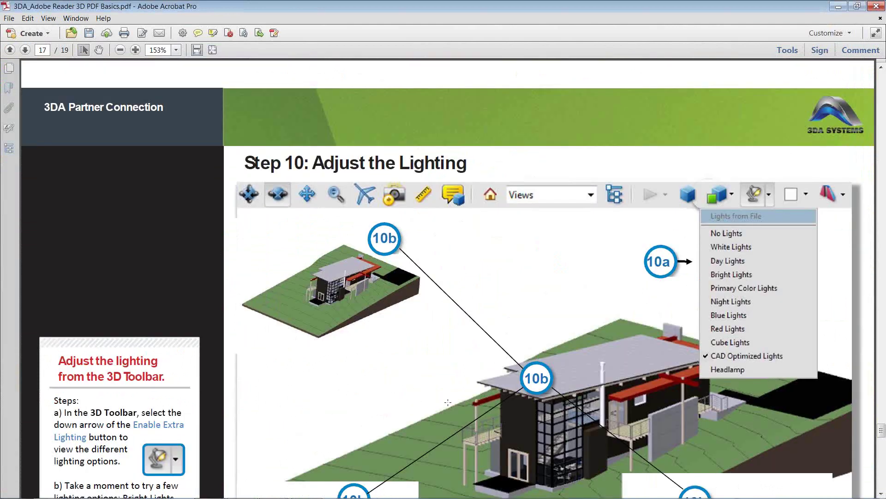
scroll(448, 402, "down", 5)
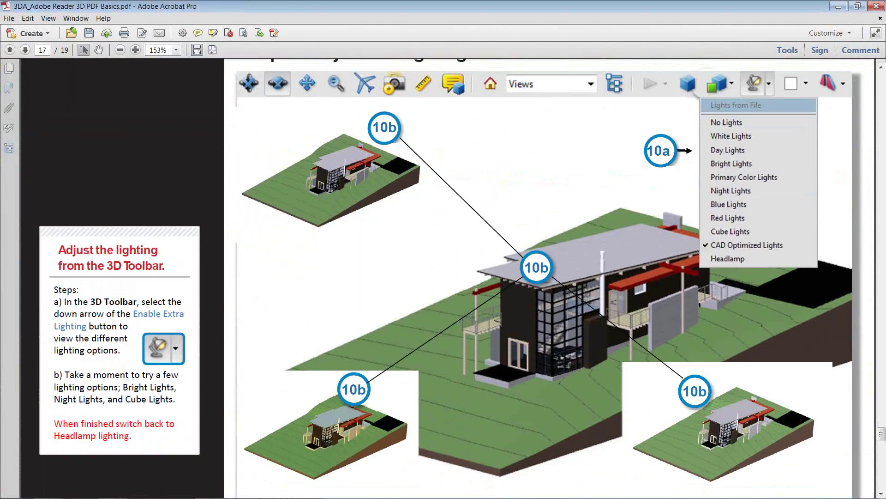
left_click(26, 50)
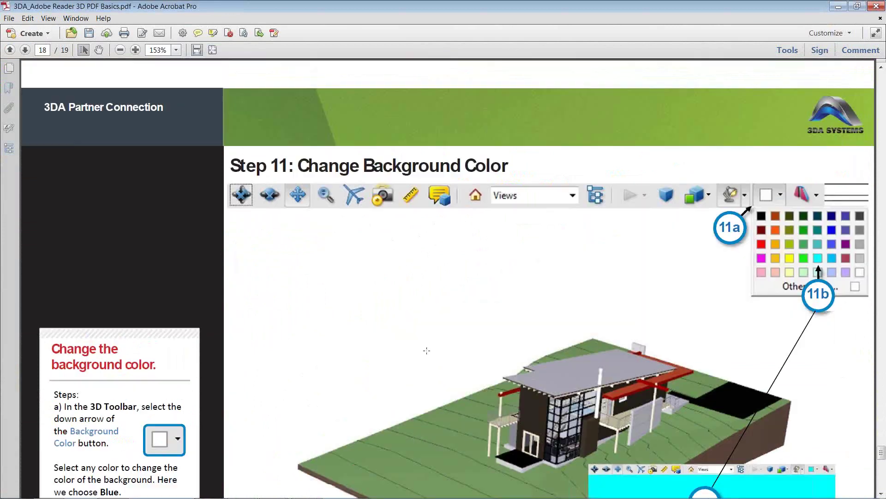
scroll(28, 53, "down", 6)
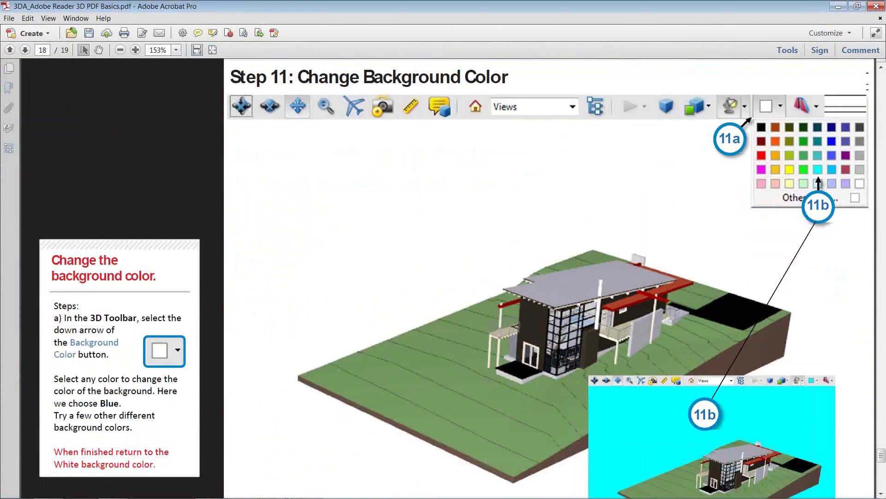
left_click(26, 50)
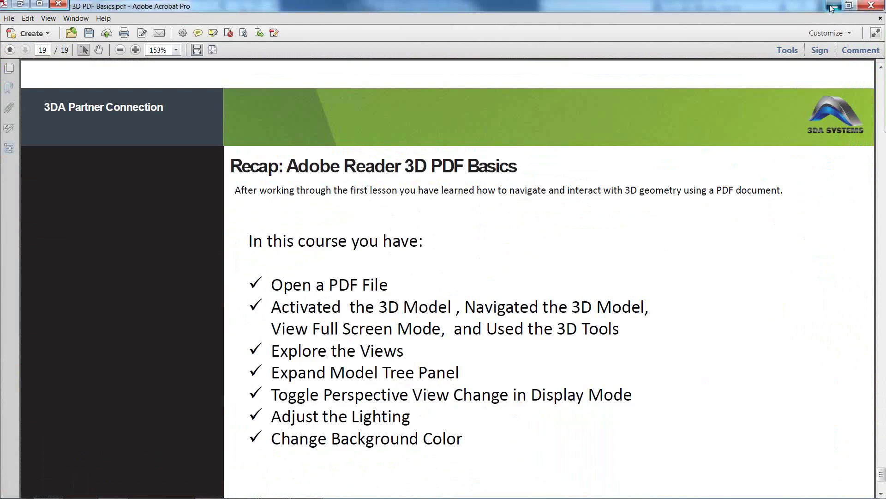
left_click(831, 7)
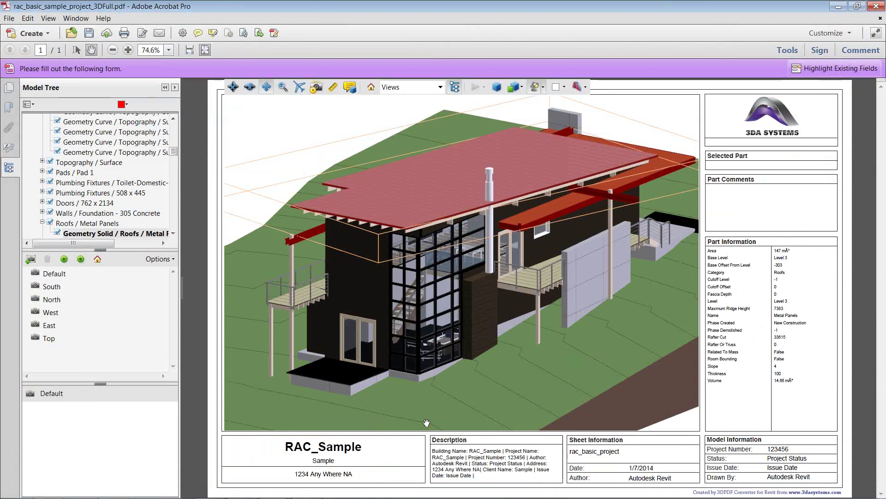
Deselect the roof, then open the image selection for the title block logo and dismiss it without choosing a file.
left_click(401, 458)
mouse_move(426, 498)
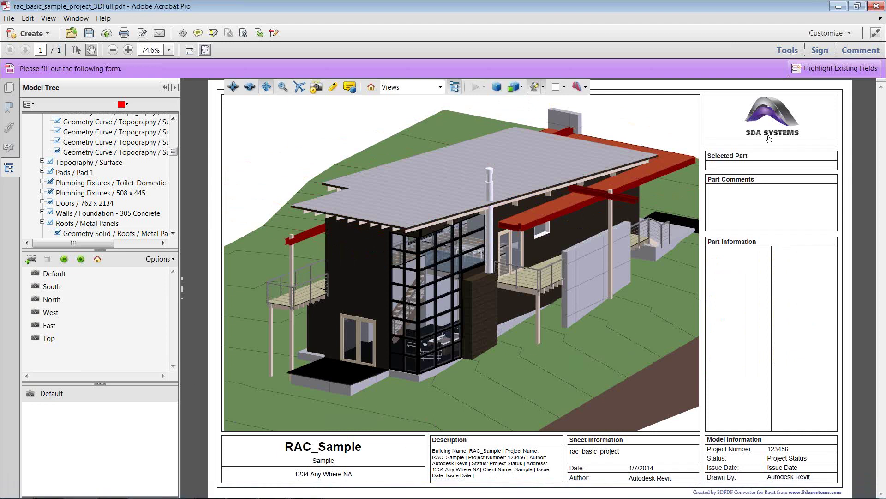
left_click(766, 120)
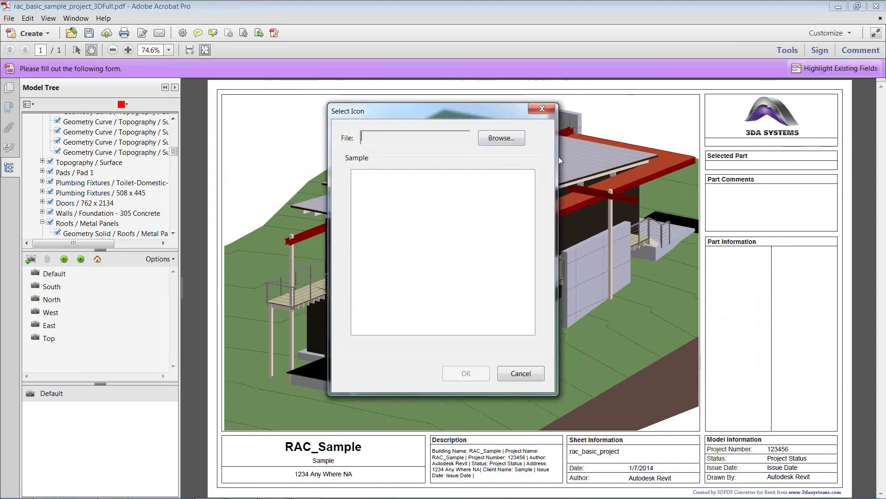
left_click(552, 108)
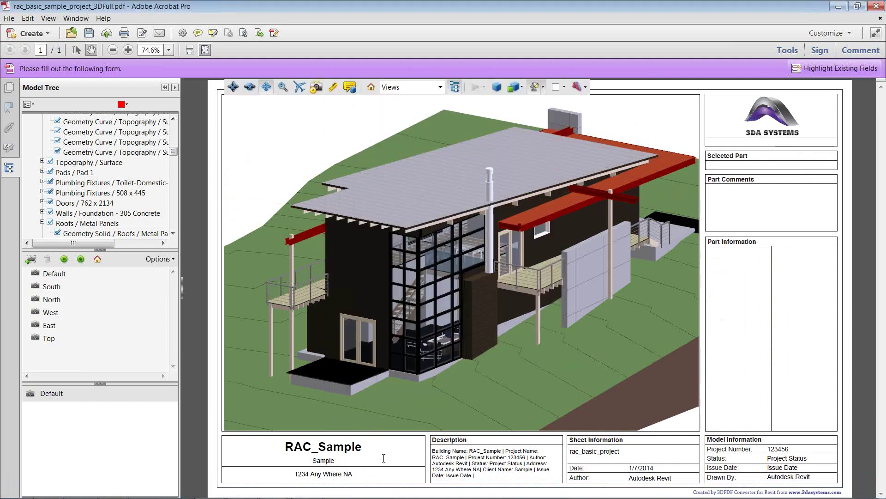
Shorten the RAC_Sample heading in the title block to RAC.
left_click_drag(359, 448, 284, 448)
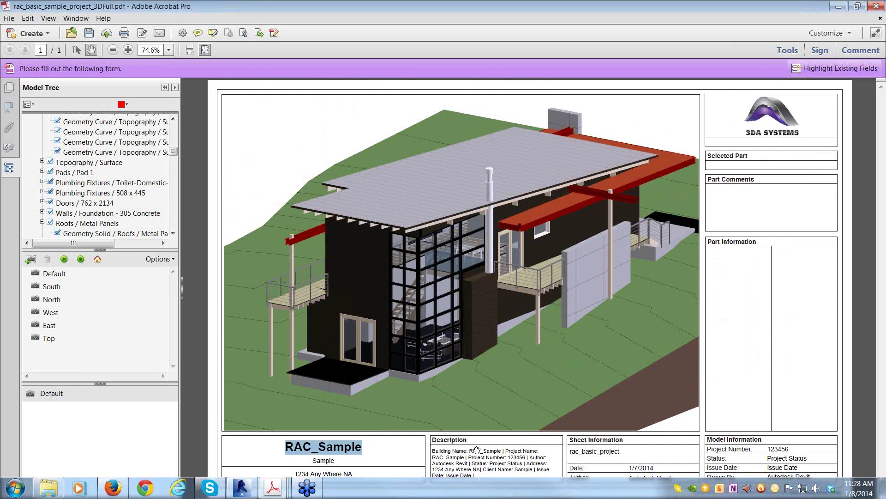
scroll(528, 411, "down", 1)
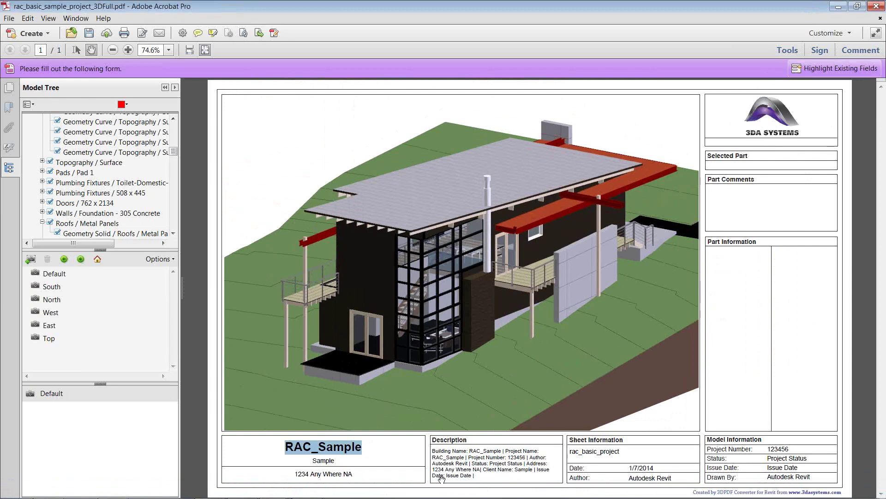
left_click(474, 463)
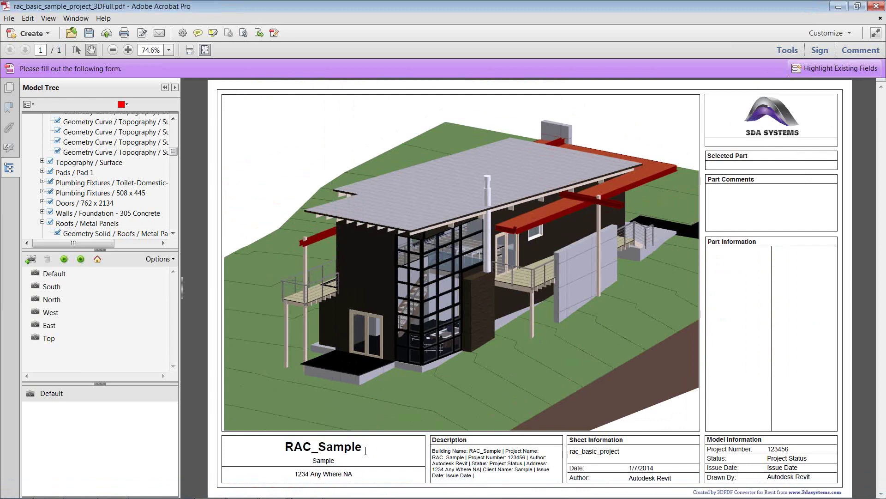
key("BackSpace")
key("BackSpace")
key("BackSpace")
key("BackSpace")
key("BackSpace")
key("BackSpace")
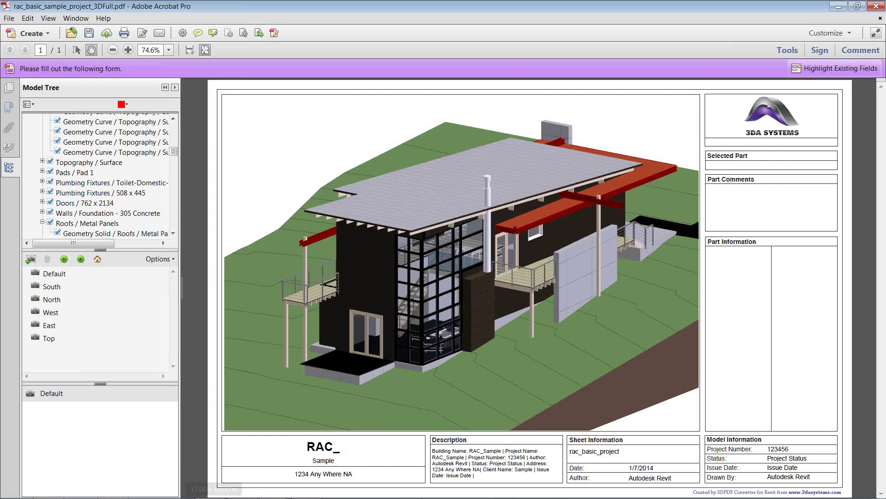
key("BackSpace")
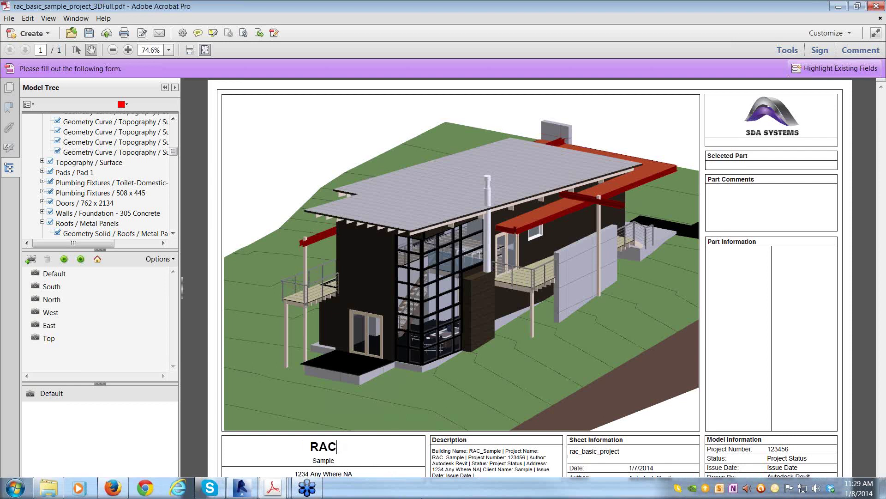
Enter the title block's subtitle and address fields, highlight the address text and leave the field.
left_click(373, 460)
left_click(360, 473)
left_click_drag(361, 474, 291, 475)
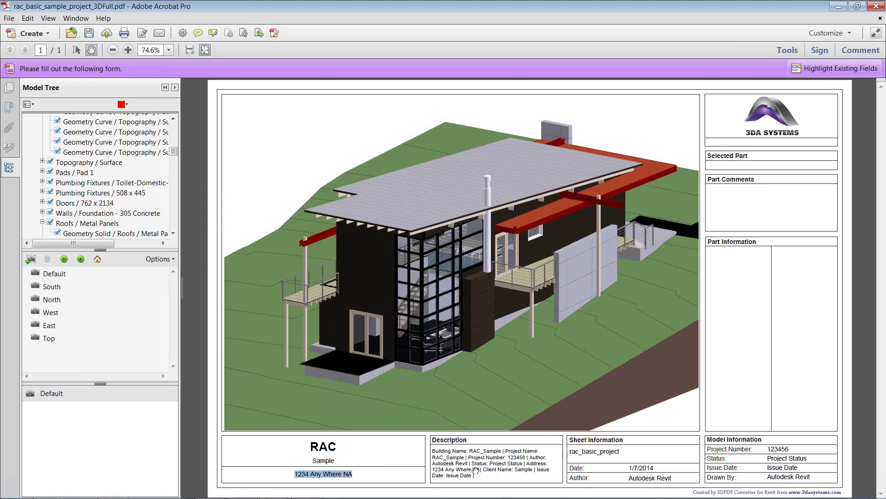
left_click(614, 455)
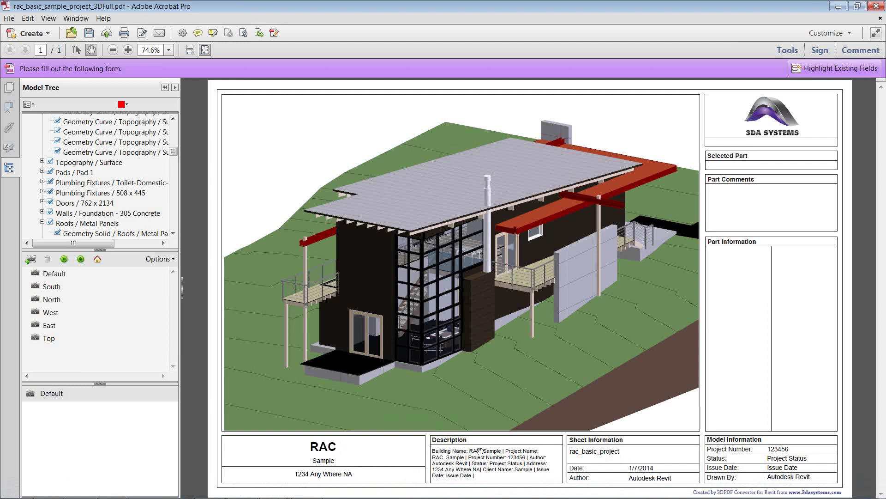
Select the fireplace wall in the model to show its part information on the sheet.
mouse_move(573, 375)
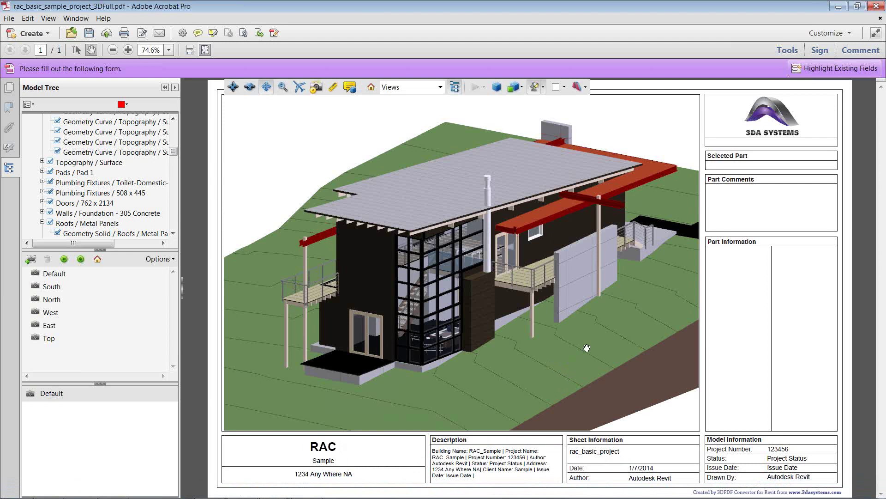
left_click(480, 312)
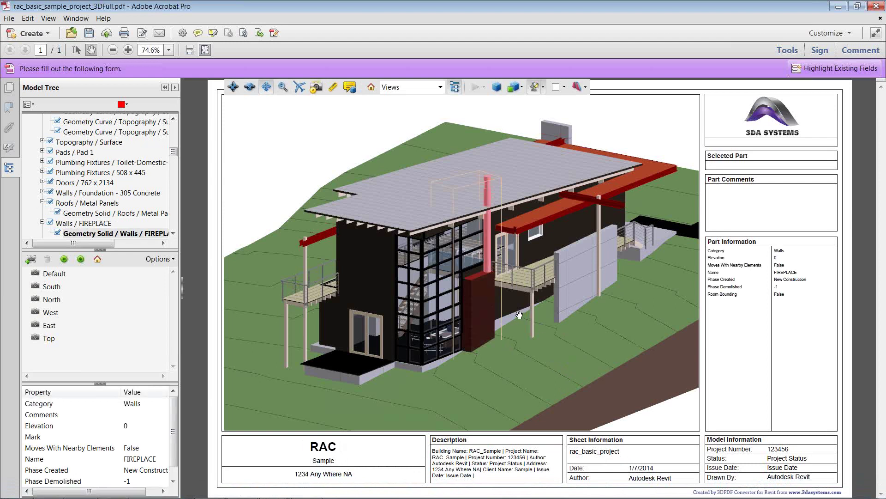
Return the model tree to its root, then switch to the rac_basic_project A101 Section Sample_PRC sheet PDF.
left_click_drag(174, 152, 174, 127)
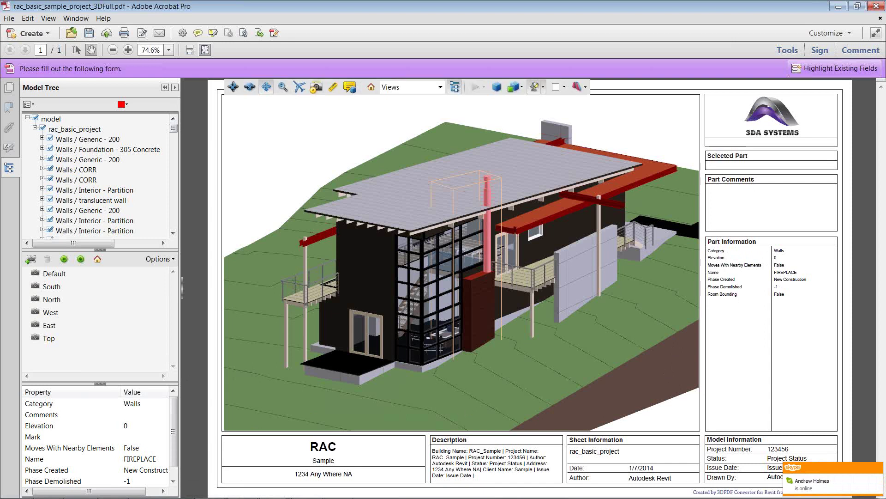
mouse_move(328, 498)
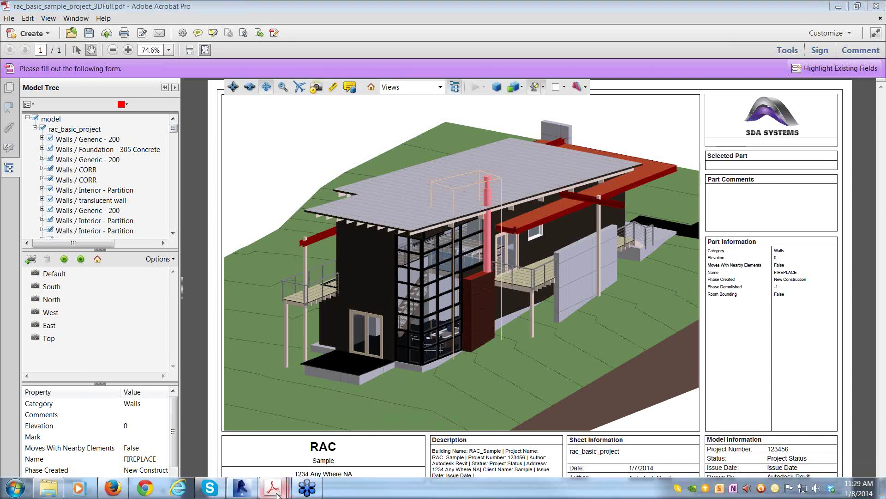
mouse_move(276, 492)
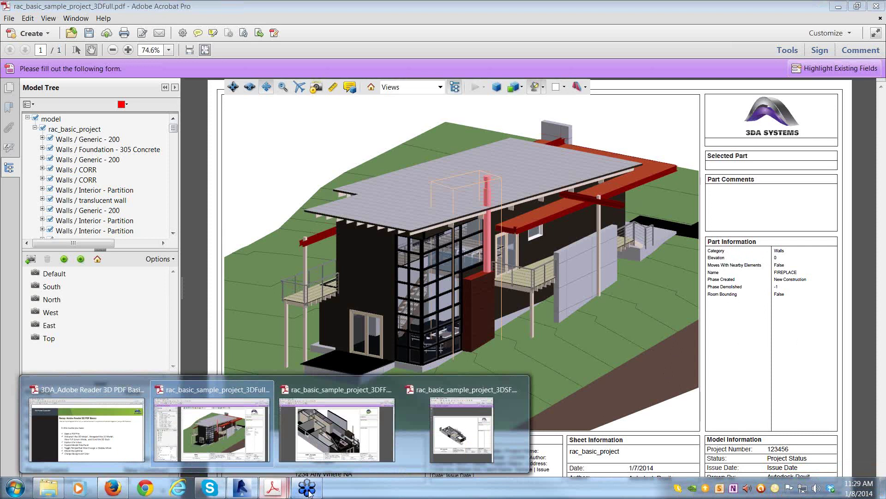
left_click(836, 7)
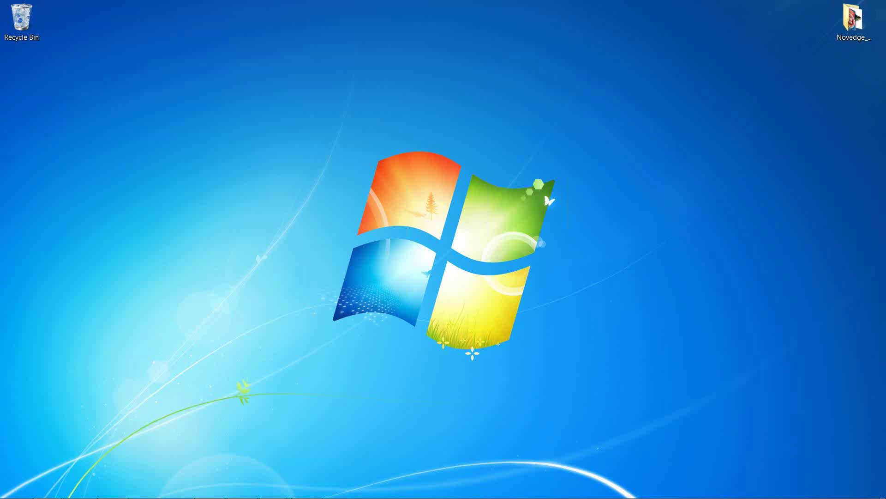
key("alt+Tab")
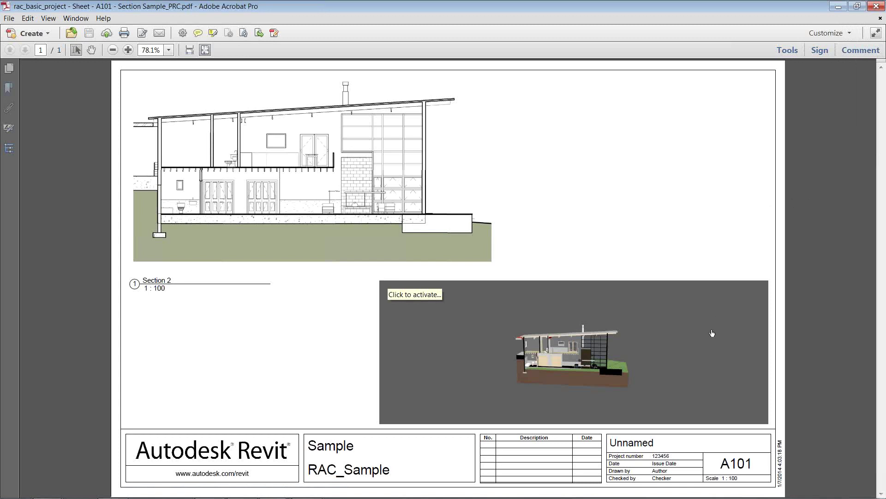
Activate the embedded 3D section on the sheet, set its background to white and examine its interior close up.
left_click(673, 330)
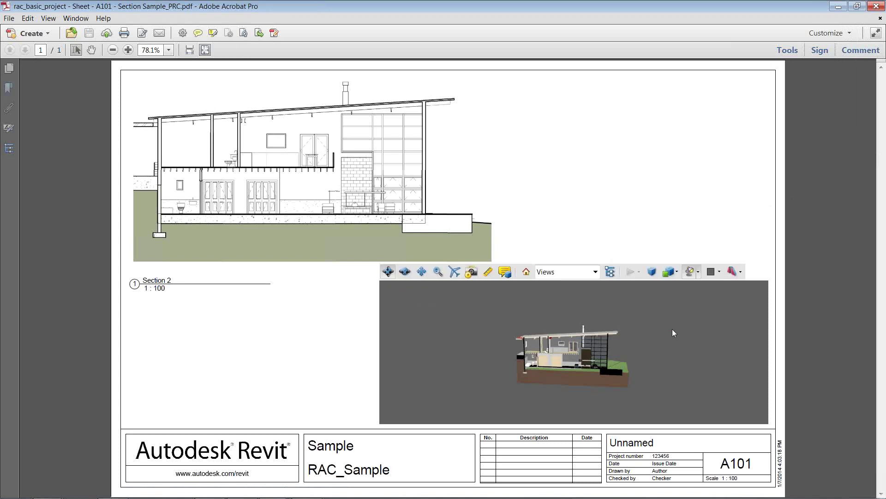
left_click_drag(674, 331, 696, 322)
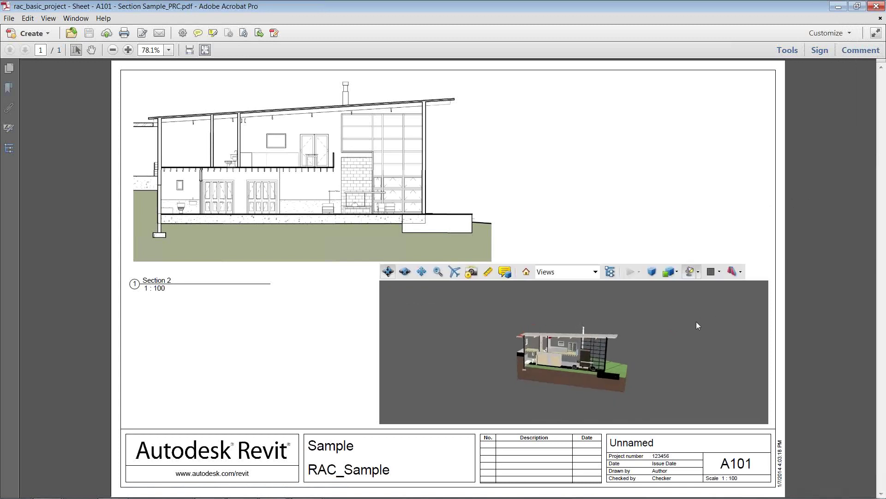
left_click(711, 277)
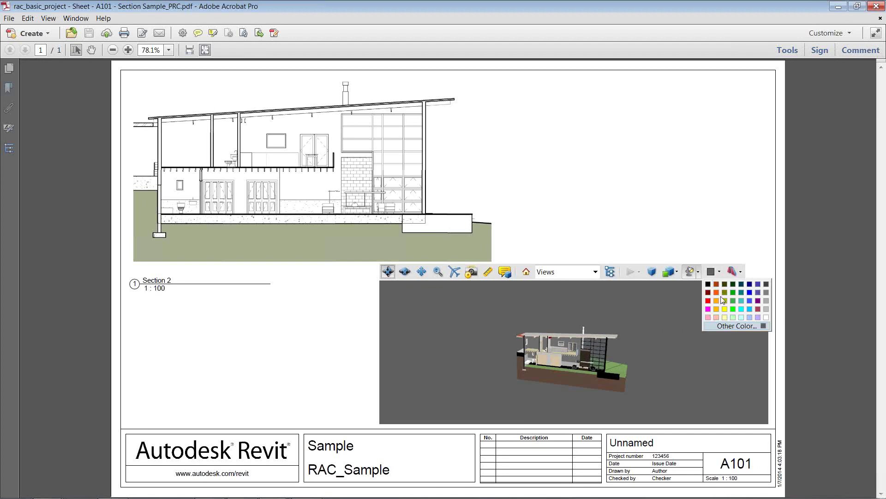
left_click(766, 318)
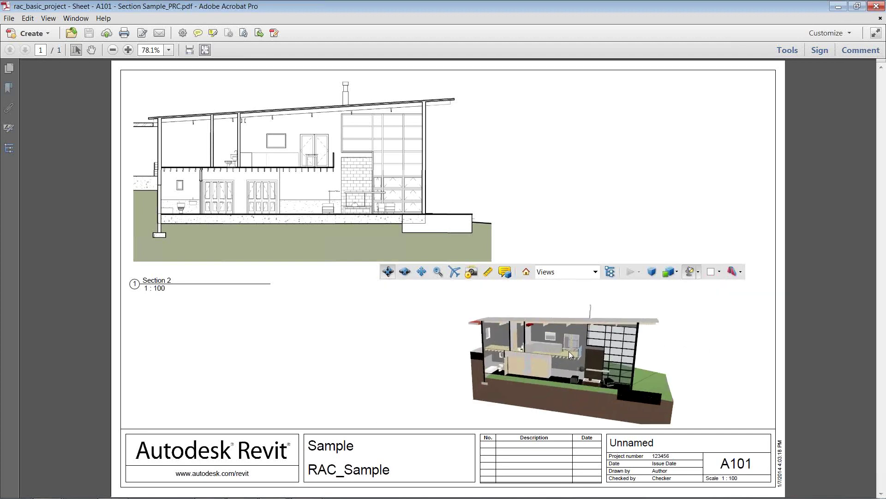
scroll(569, 352, "up", 2)
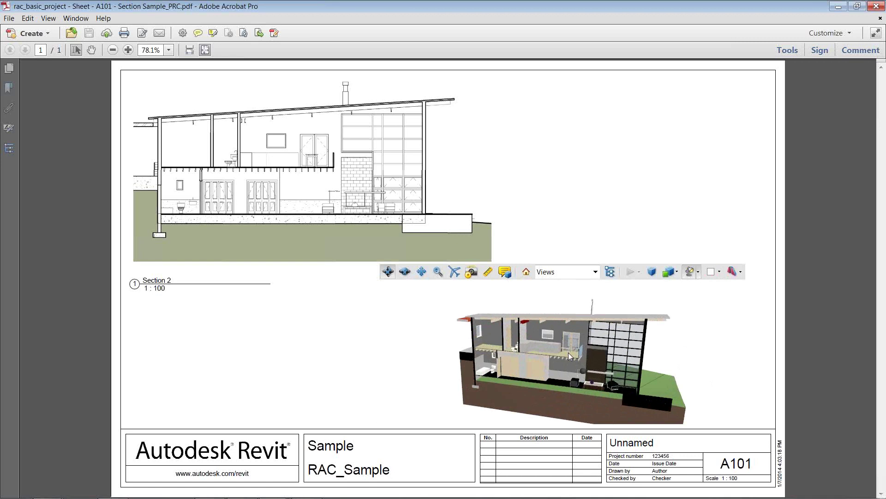
left_click_drag(564, 353, 591, 345)
scroll(596, 356, "up", 2)
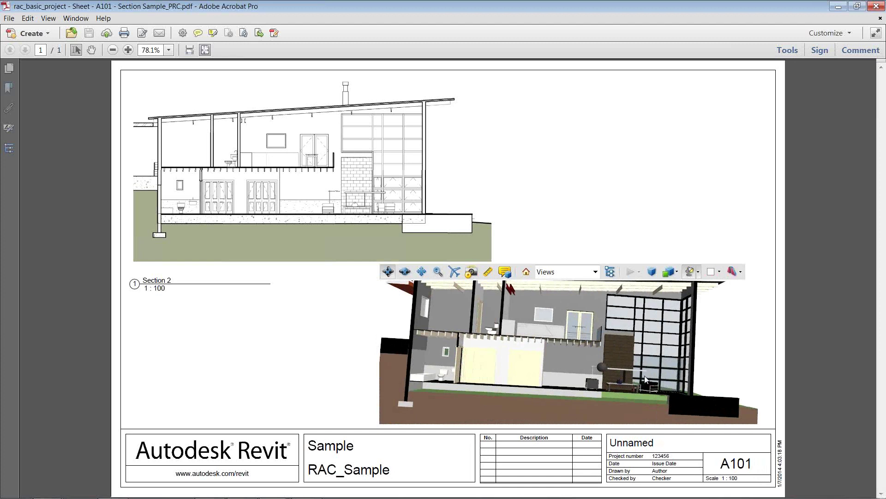
Start an Add 3D object and draw its frame in the empty area beside the Section 2 drawing.
left_click(615, 229)
left_click(495, 180)
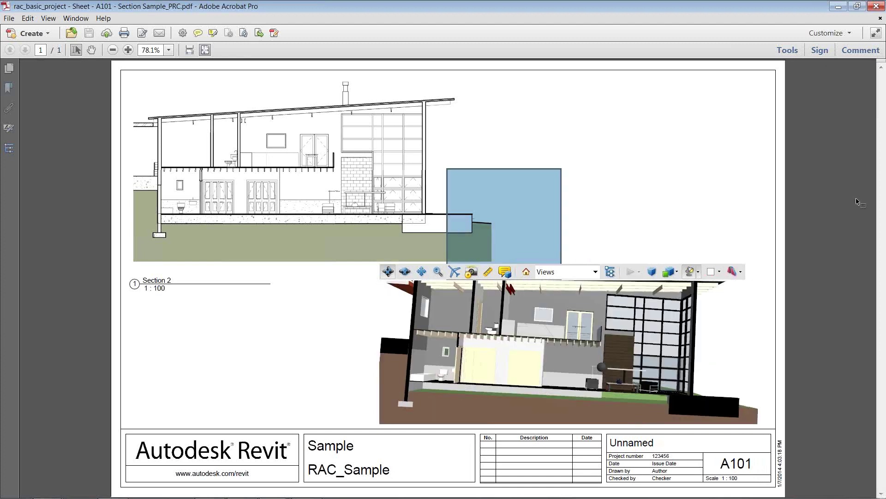
left_click(723, 200)
left_click(800, 50)
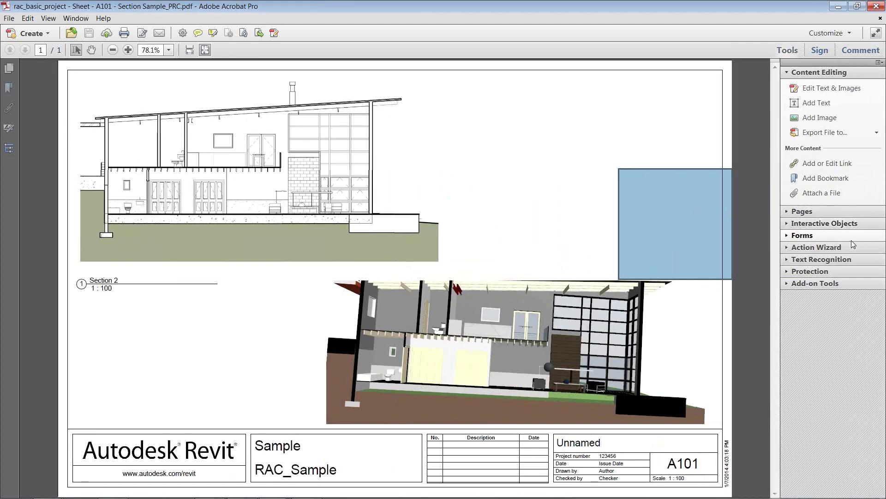
left_click(823, 223)
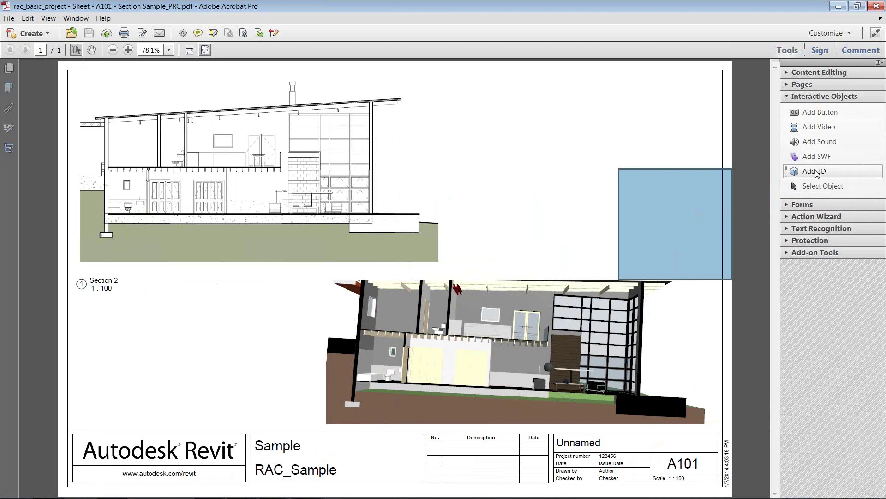
left_click(815, 172)
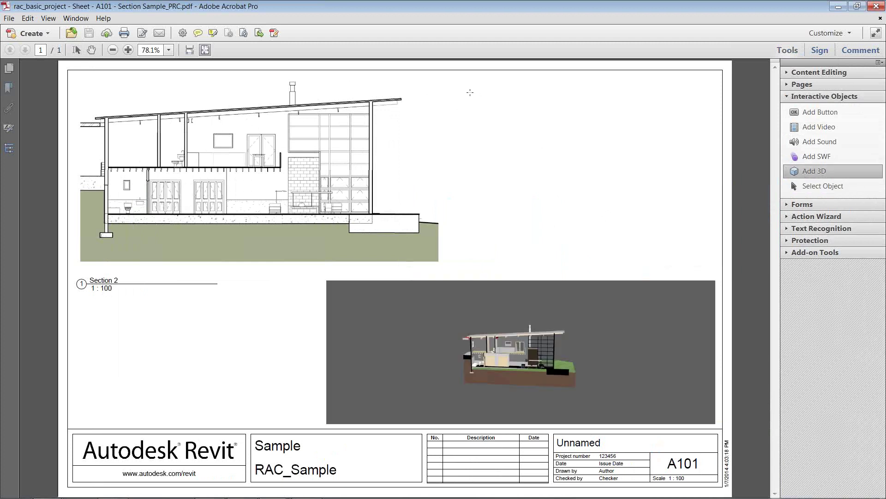
left_click_drag(446, 77, 718, 281)
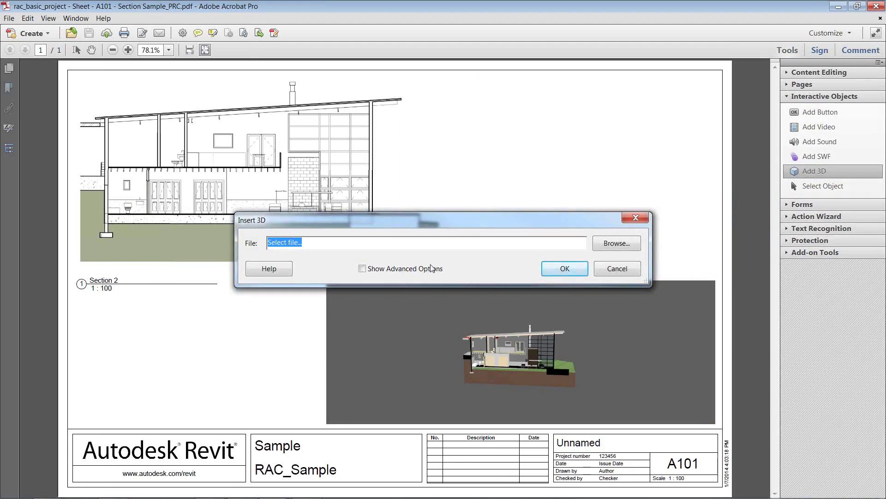
Insert the rac_basic_Sample_project_PRC file from the Web_PDF Samples folder into the new 3D frame.
left_click(618, 248)
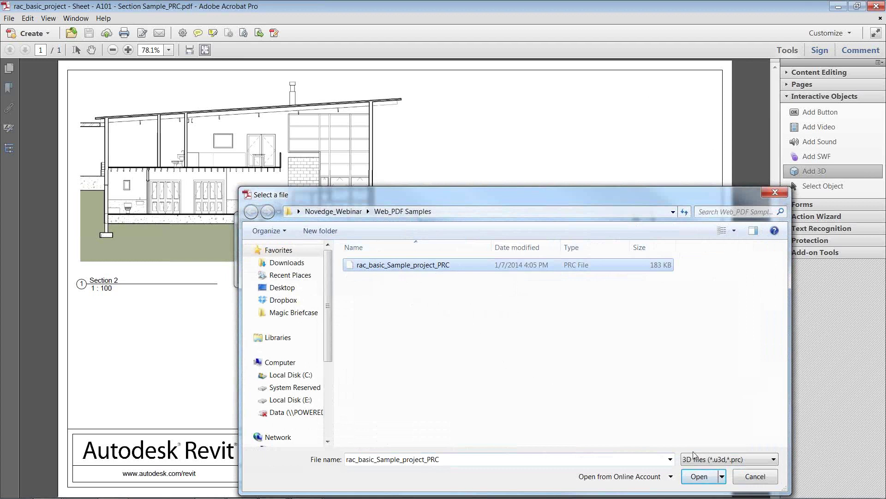
left_click(700, 479)
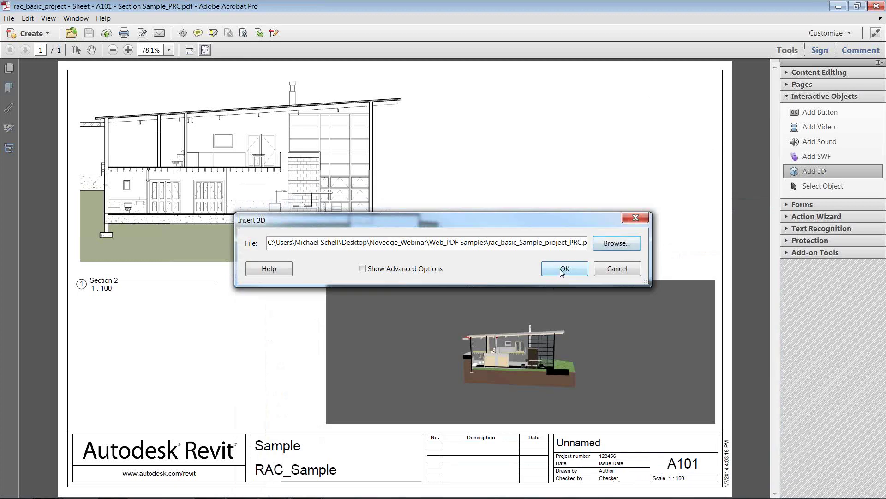
left_click(556, 271)
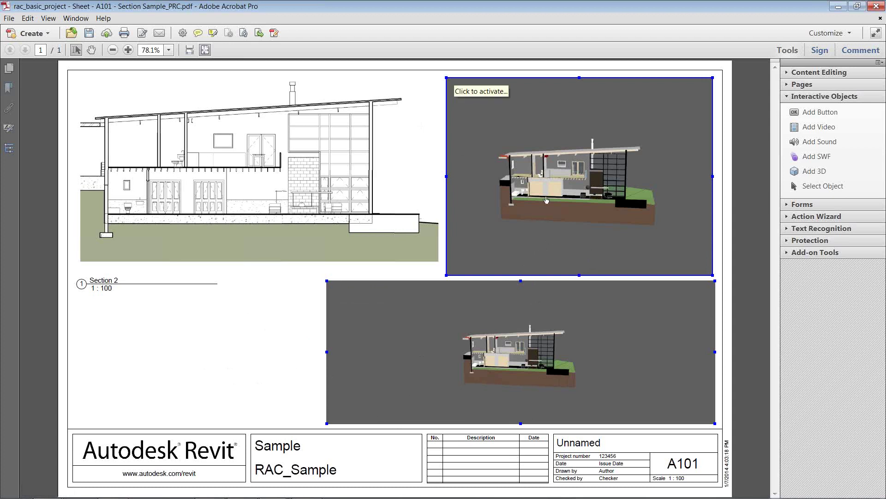
Switch to the 3DA_Adobe Reader 3D PDF Basics guide and review its recap page.
left_click(834, 9)
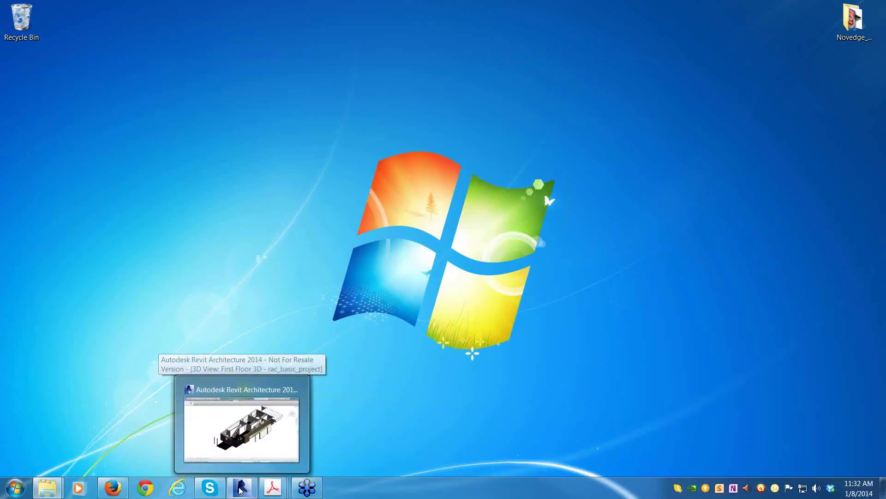
mouse_move(277, 495)
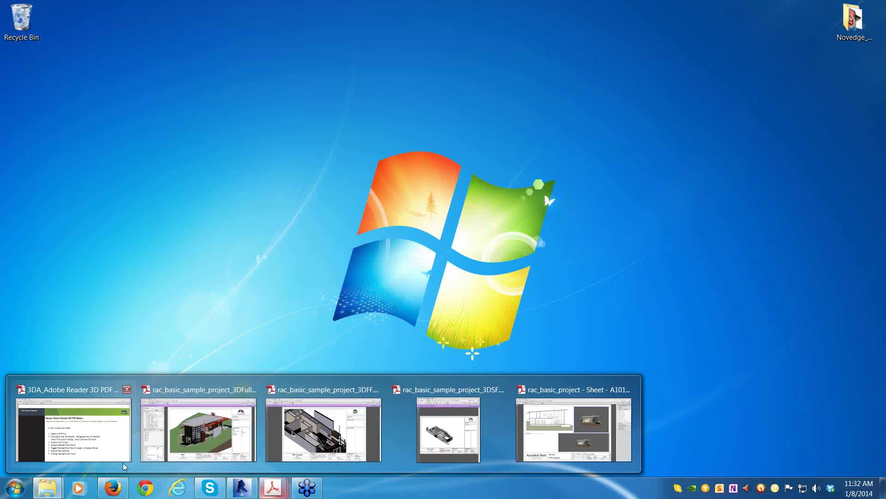
left_click(99, 450)
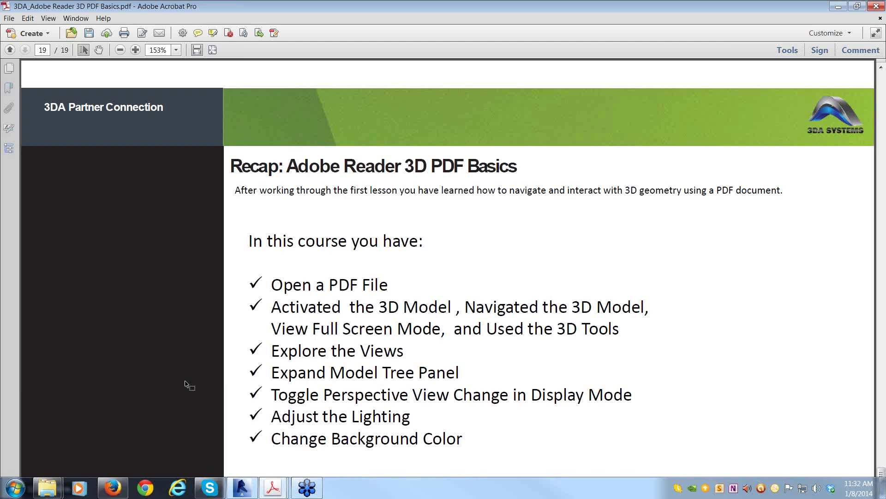
scroll(498, 322, "down", 10)
scroll(510, 318, "up", 3)
scroll(510, 317, "up", 1)
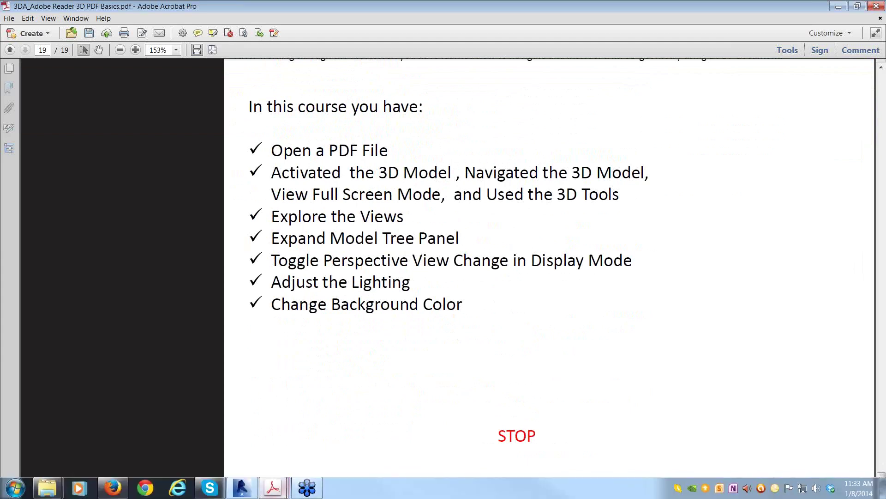
Return to the A101 section sheet, activate the newly inserted 3D view and set its background to white.
mouse_move(280, 494)
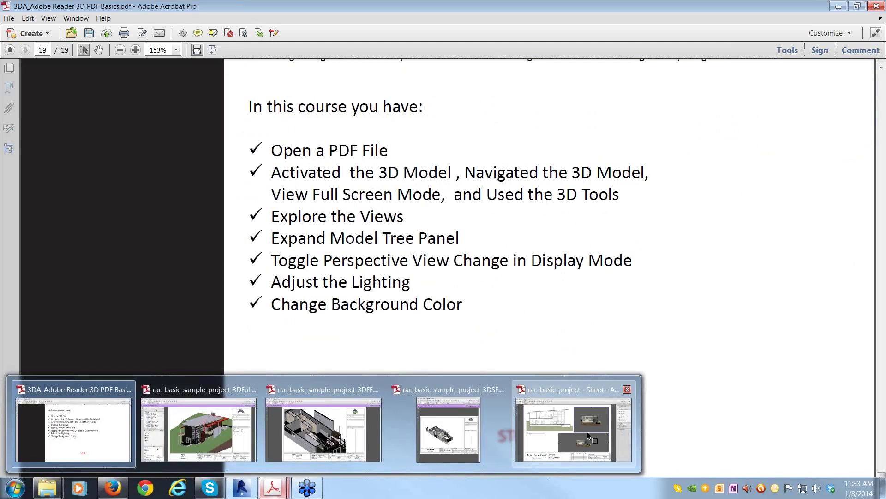
left_click(586, 432)
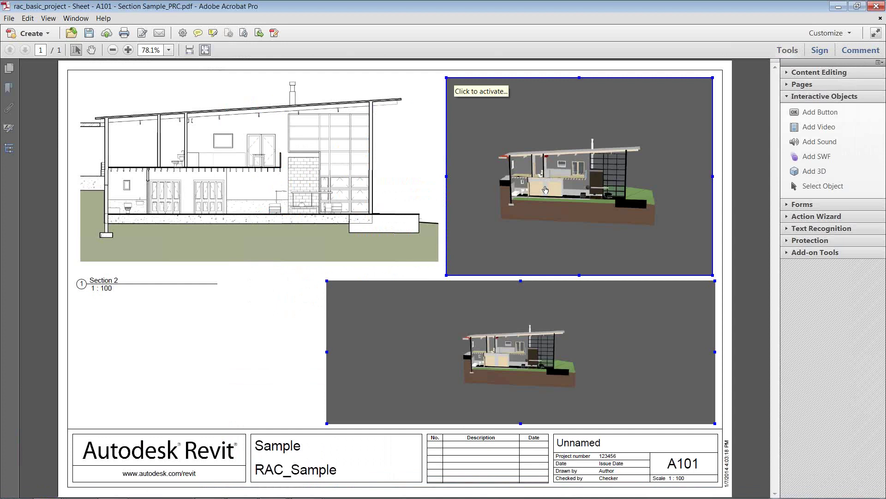
left_click(616, 111)
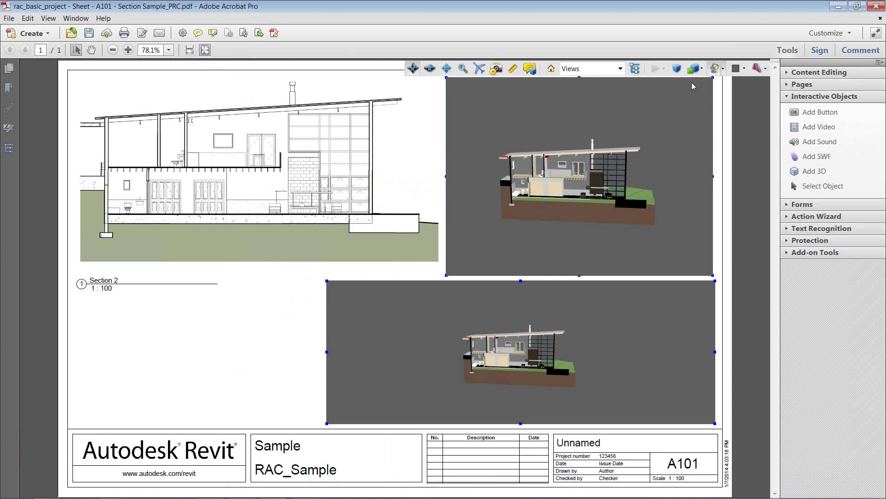
left_click(744, 68)
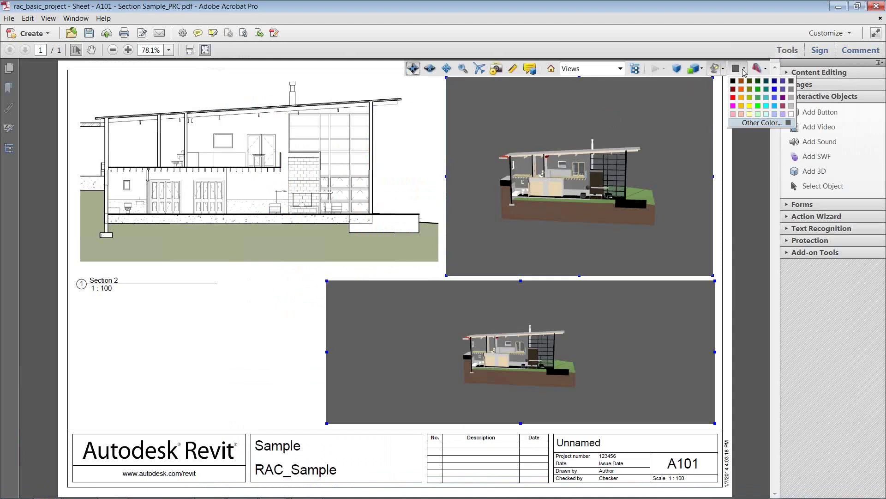
left_click(791, 114)
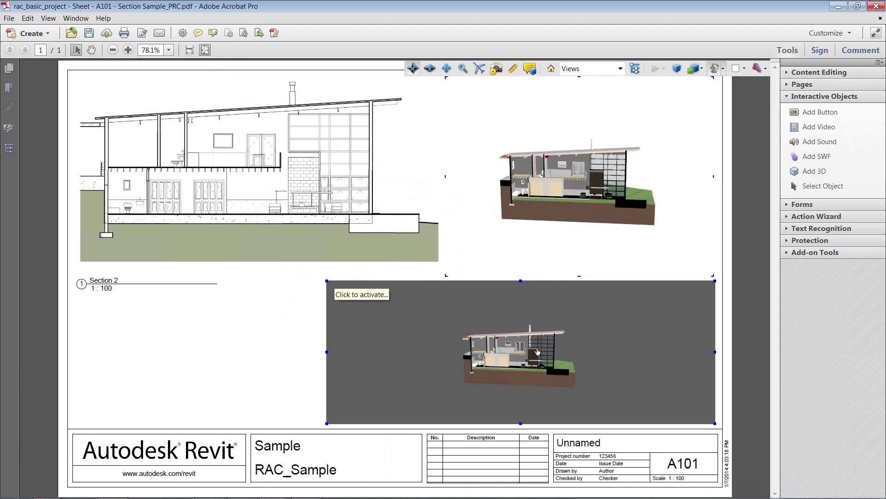
Activate the original 3D section view above the title block and set its background to white.
left_click(644, 345)
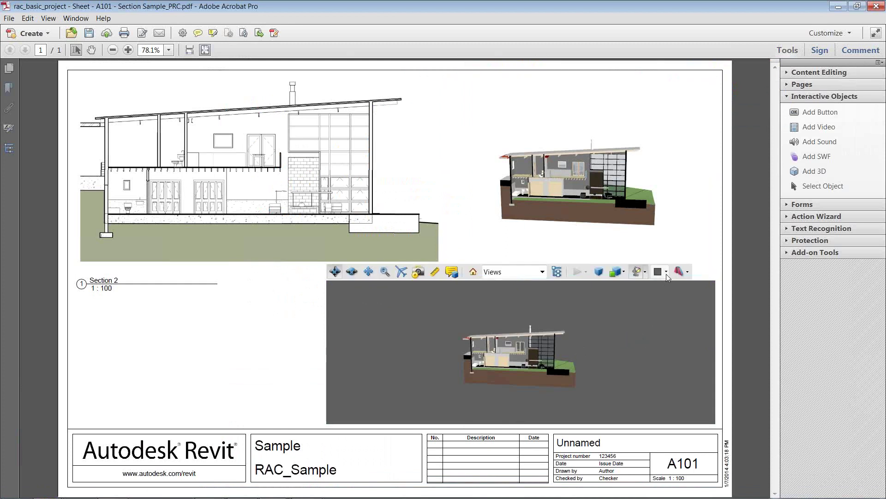
left_click(666, 272)
left_click(713, 319)
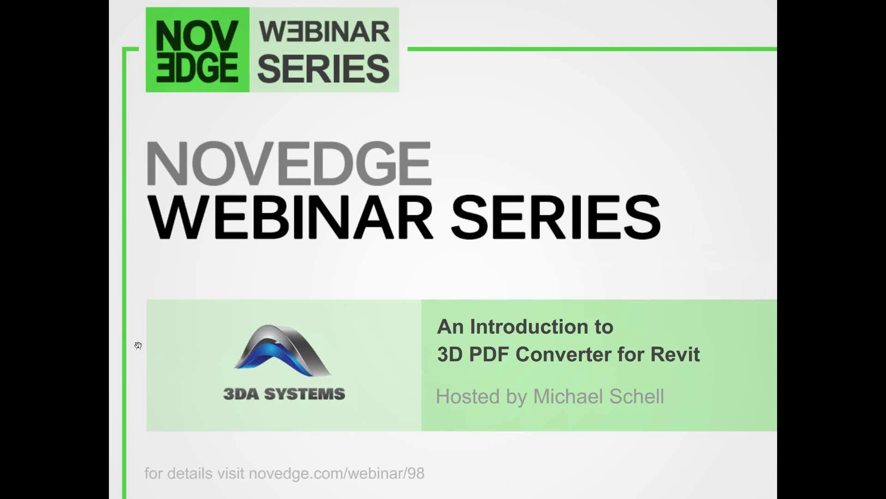
left_click(306, 344)
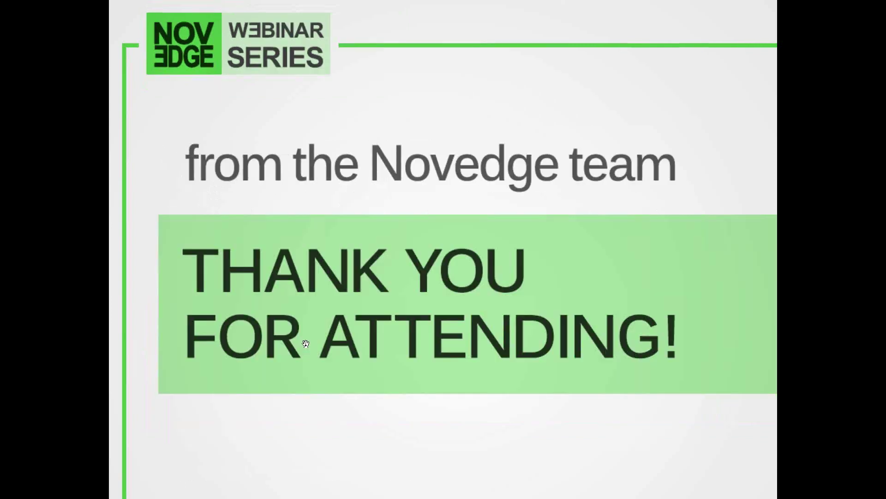
left_click(376, 342)
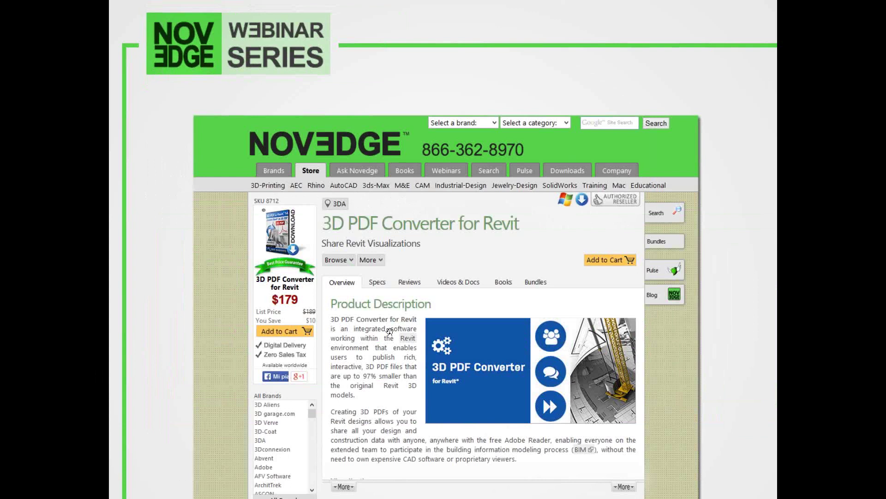
left_click(390, 331)
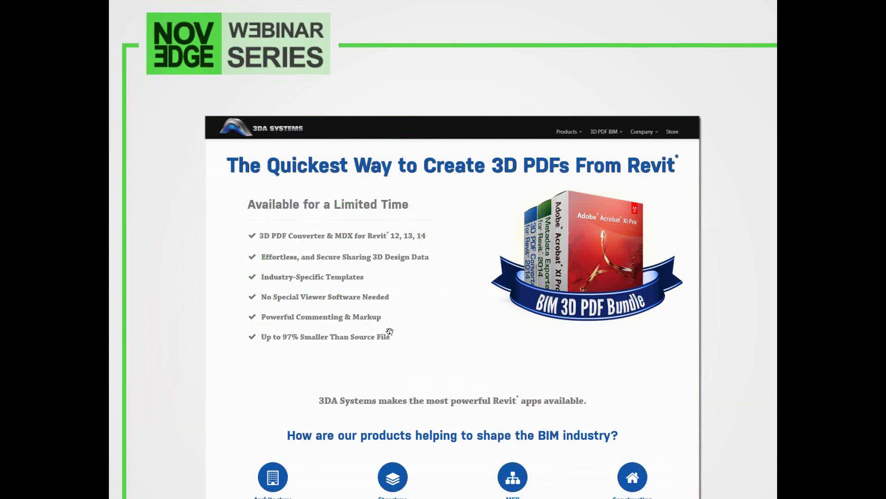
left_click(390, 332)
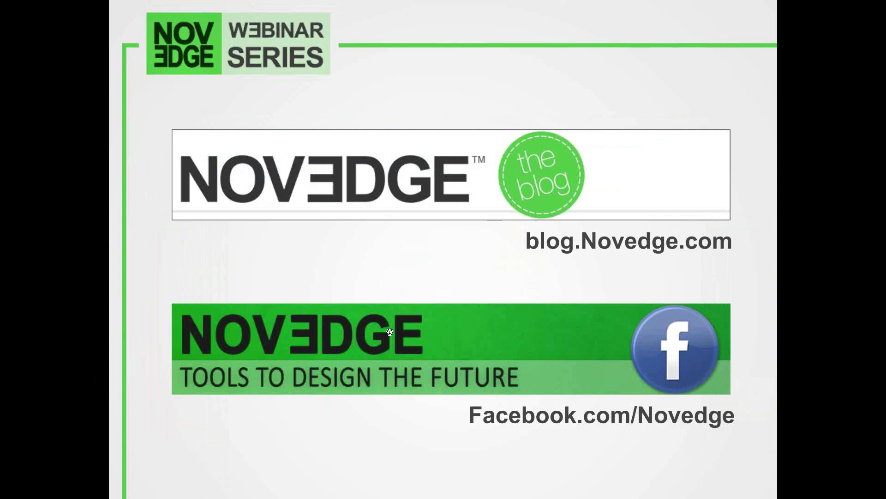